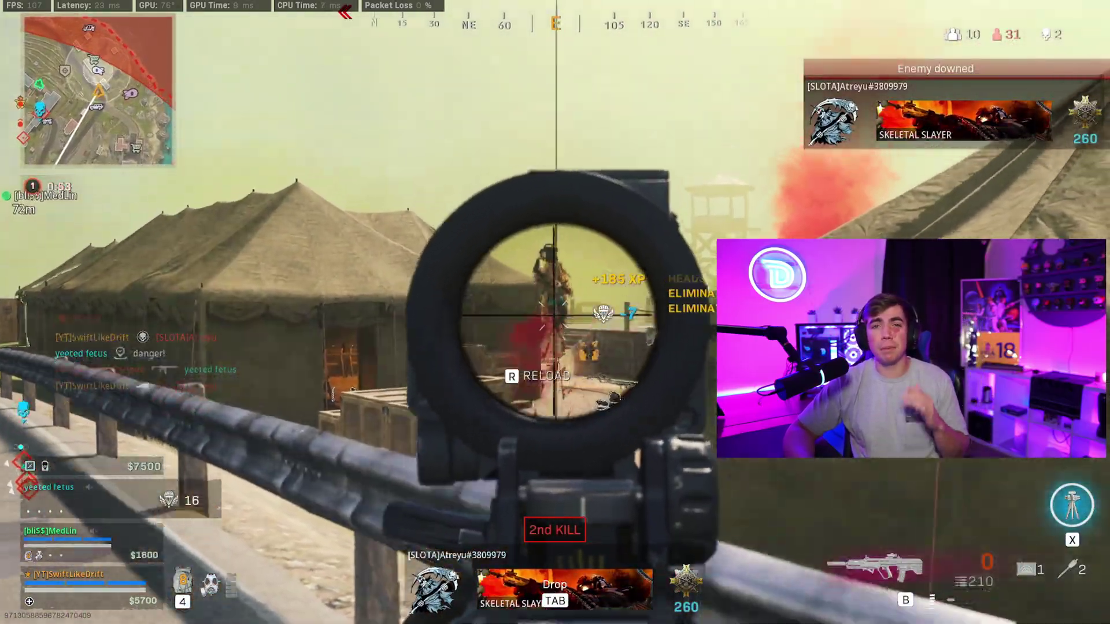
key("2")
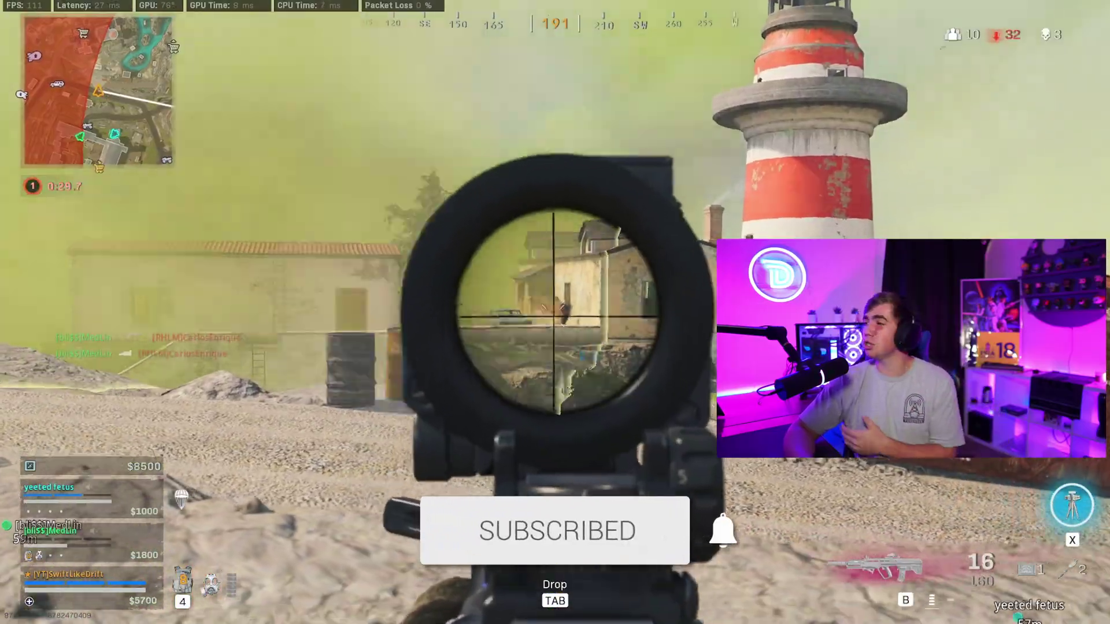
left_click(555, 312)
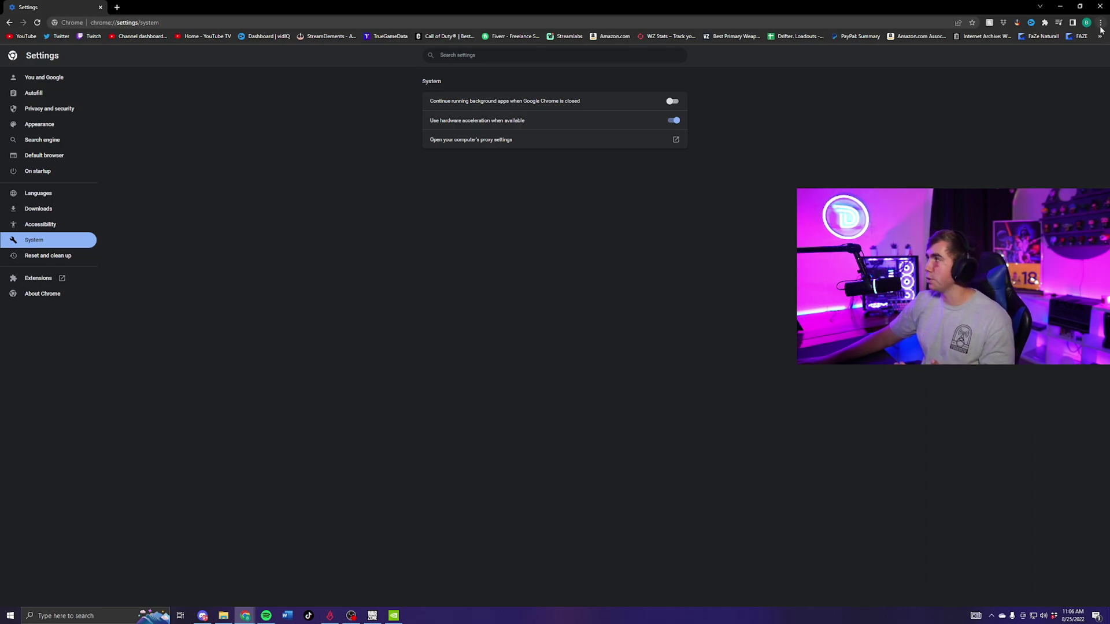
left_click(1100, 24)
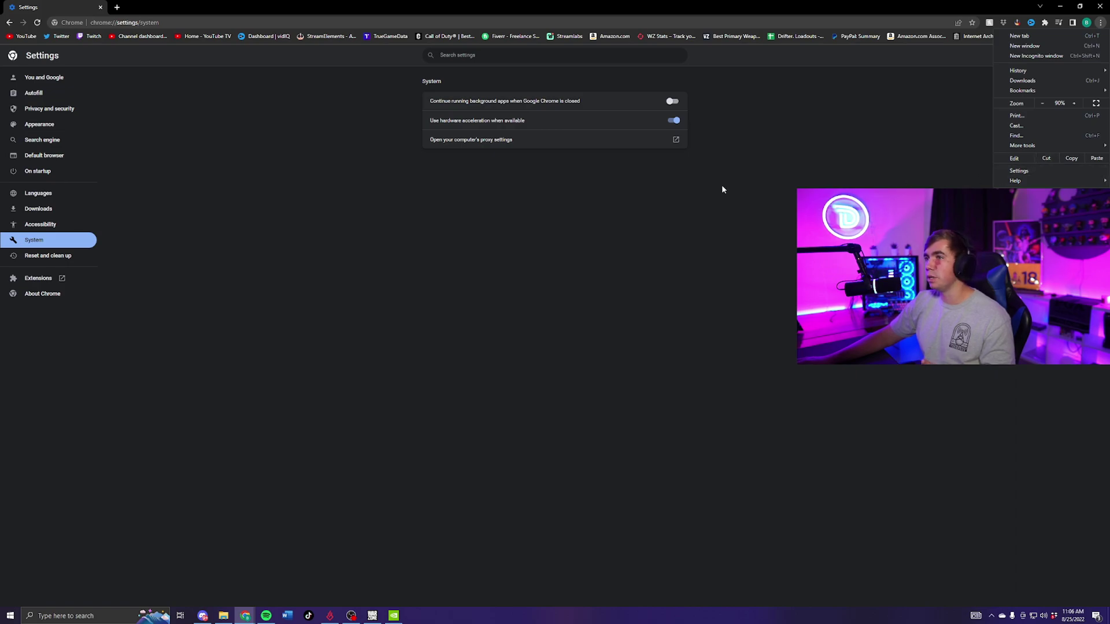
left_click(367, 255)
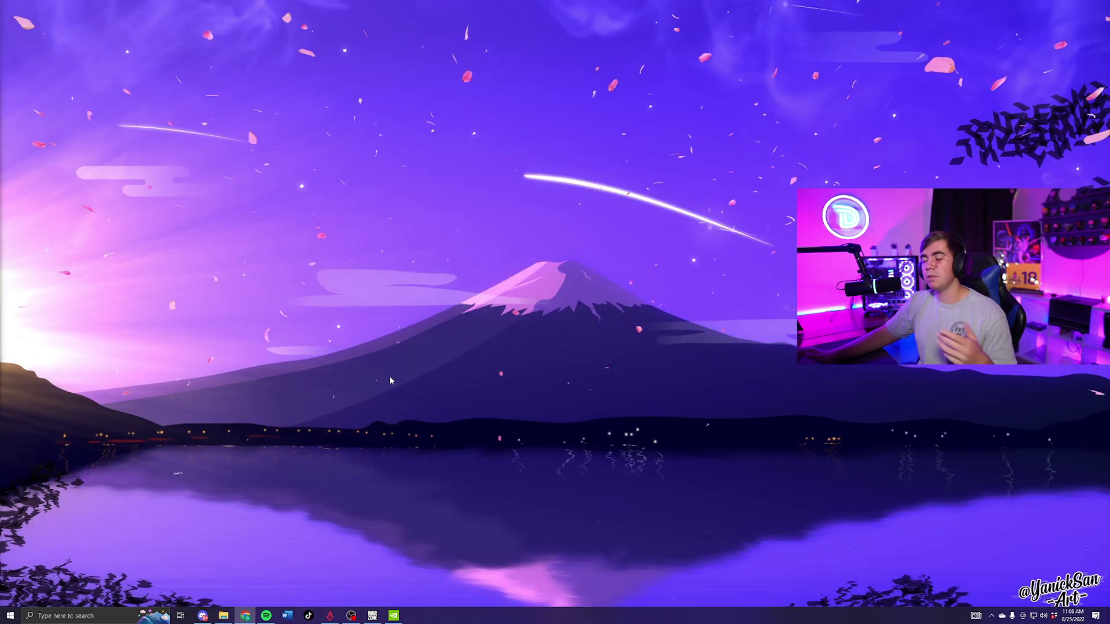
Open the Windows Power & sleep settings and go to the additional power settings.
left_click(86, 617)
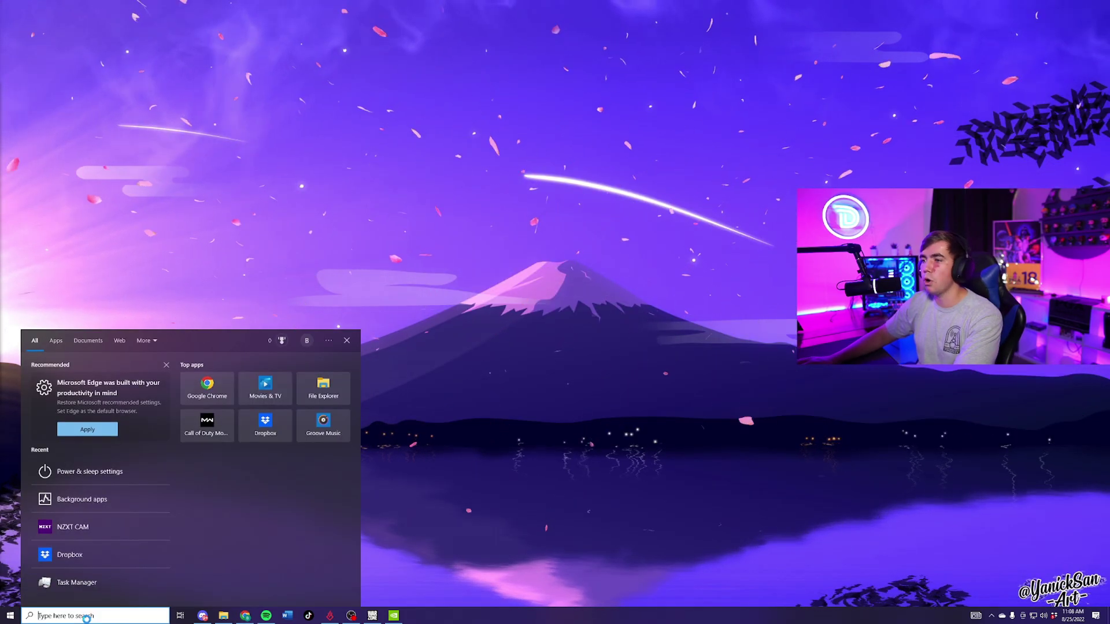
left_click(101, 471)
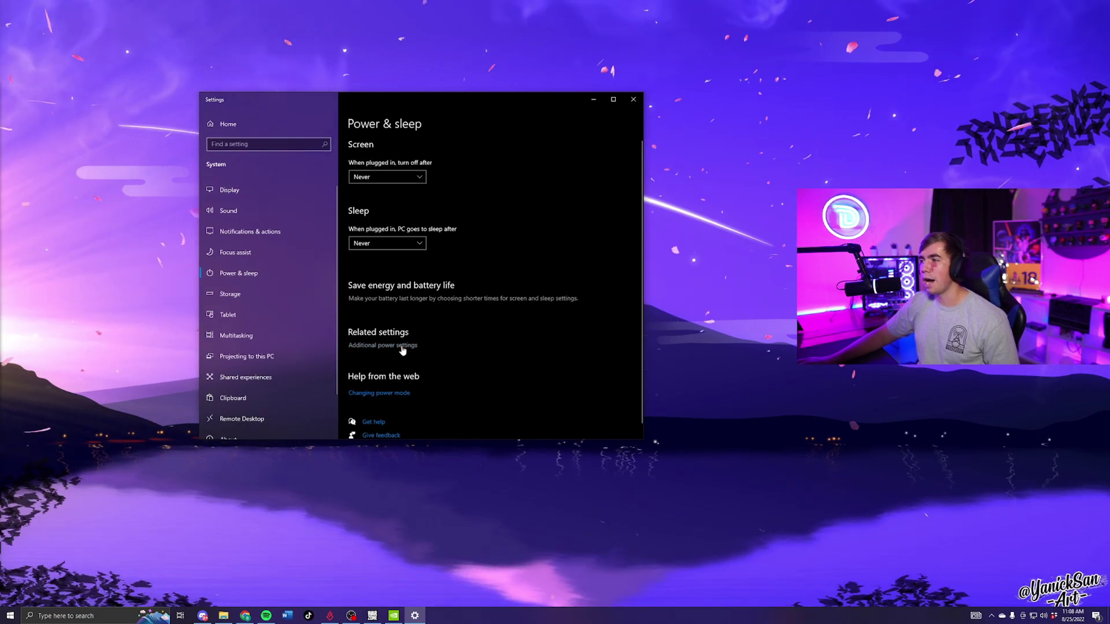
left_click(403, 346)
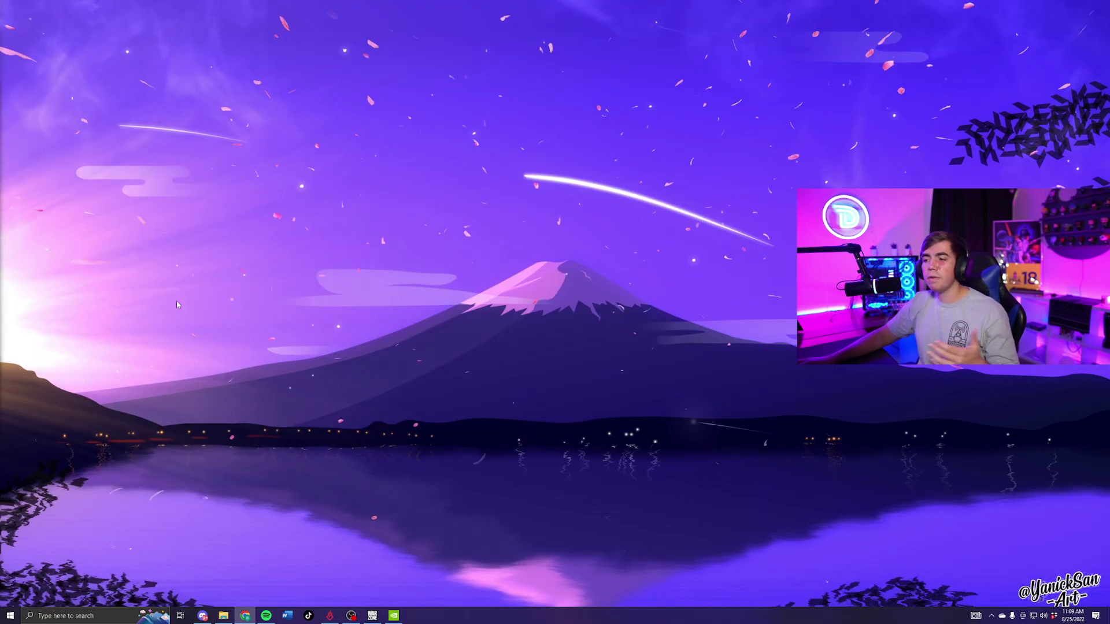
Find the Windows Mouse settings and show the pointer options in the additional mouse options.
left_click(79, 616)
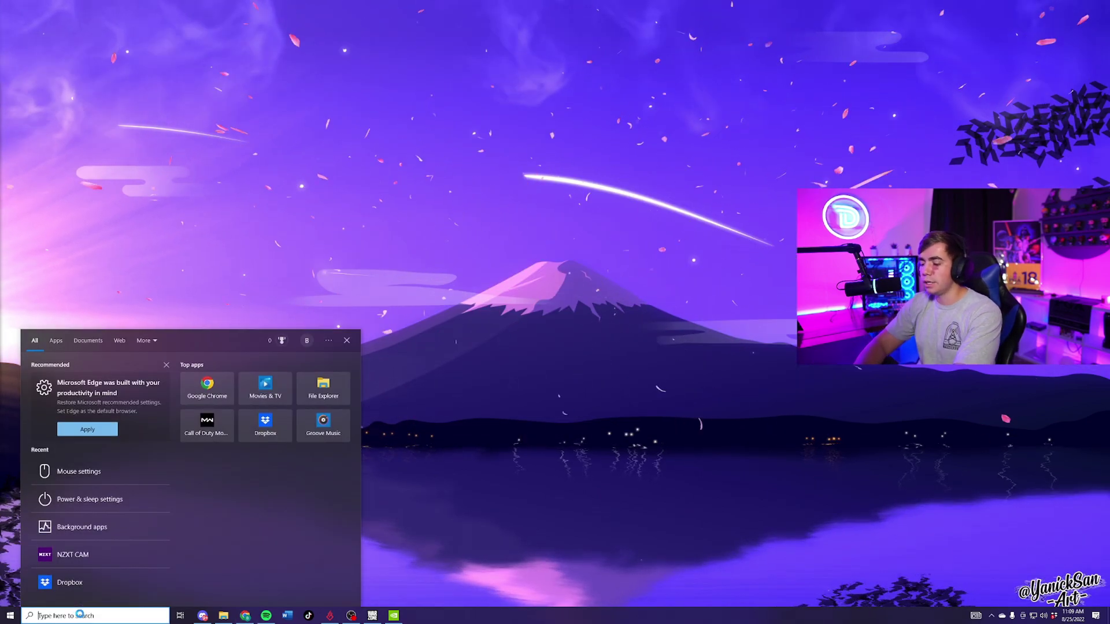
type("m")
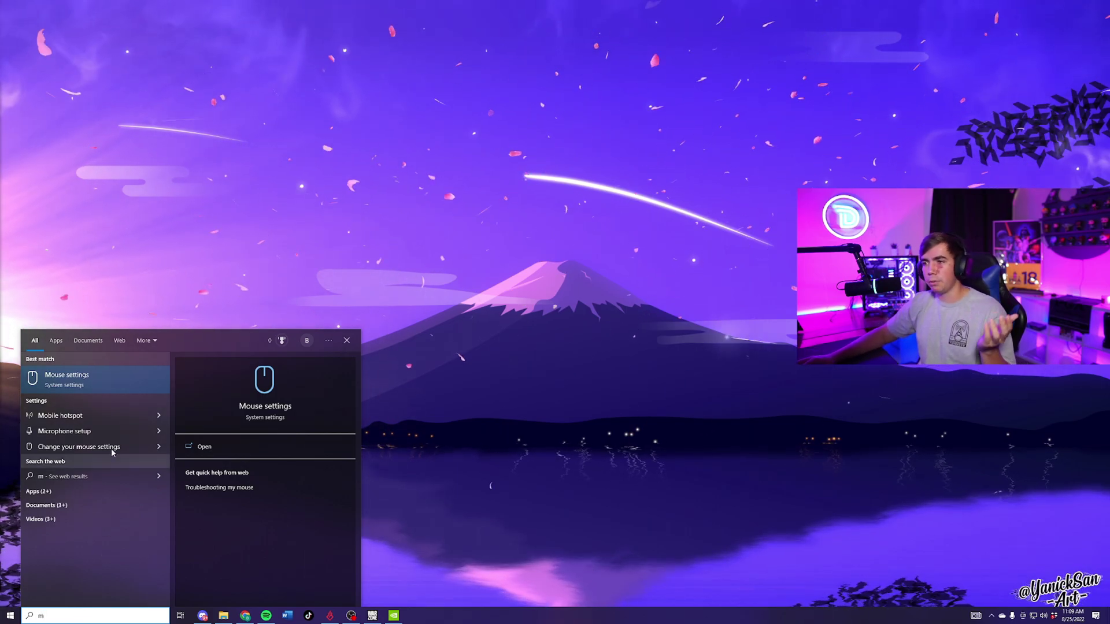
left_click(108, 391)
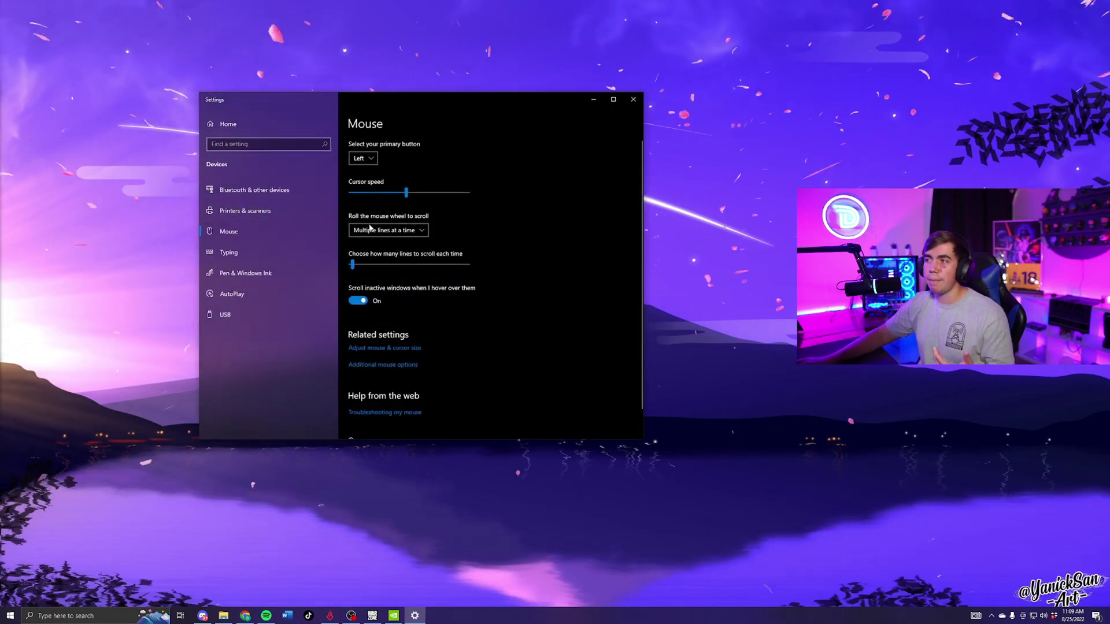
left_click(397, 366)
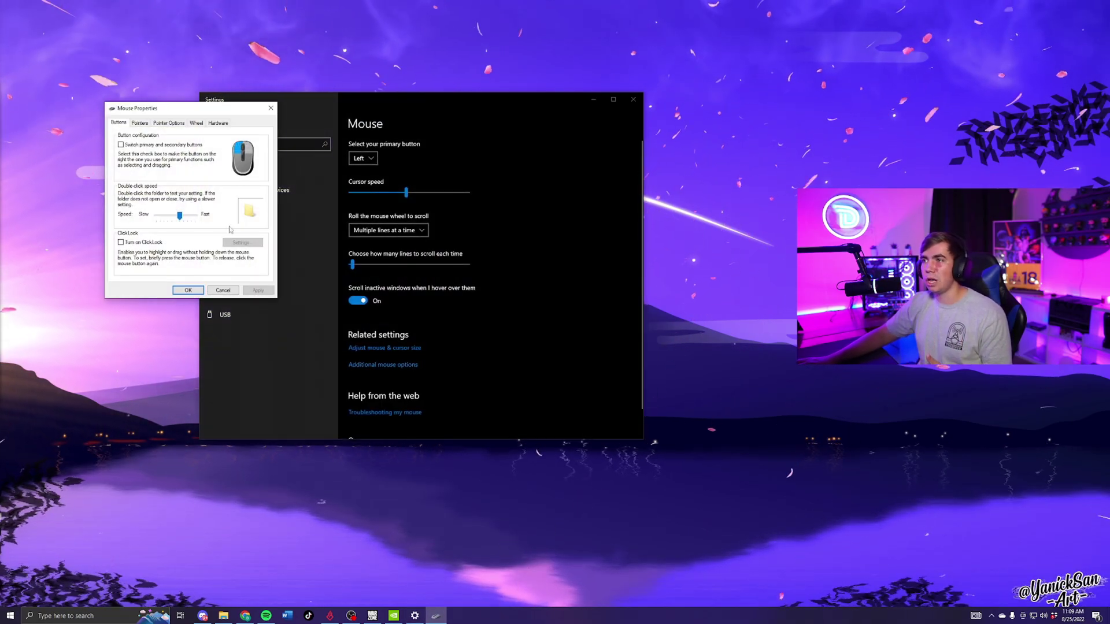
left_click(170, 123)
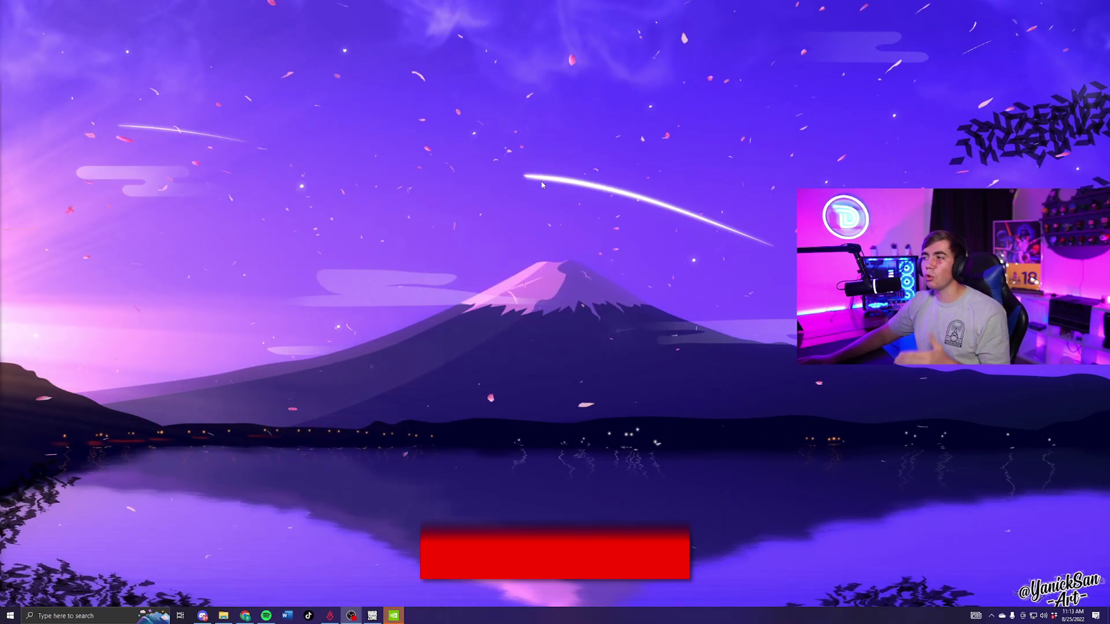
Open the NVIDIA Control Panel from the desktop and examine every feature in the global 3D settings list.
right_click(459, 398)
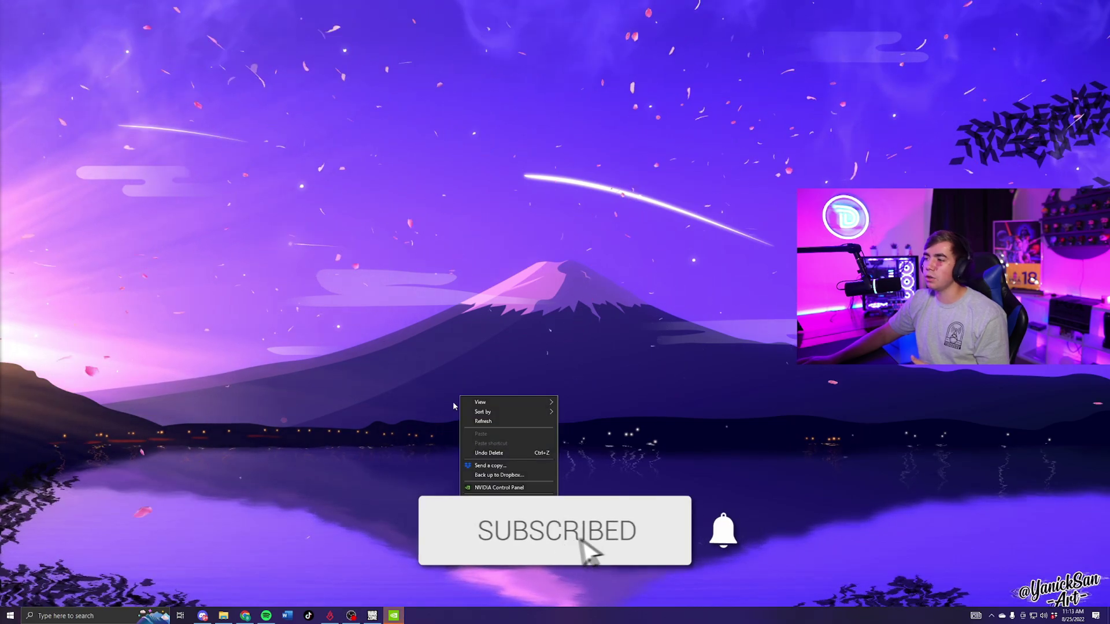
left_click(521, 489)
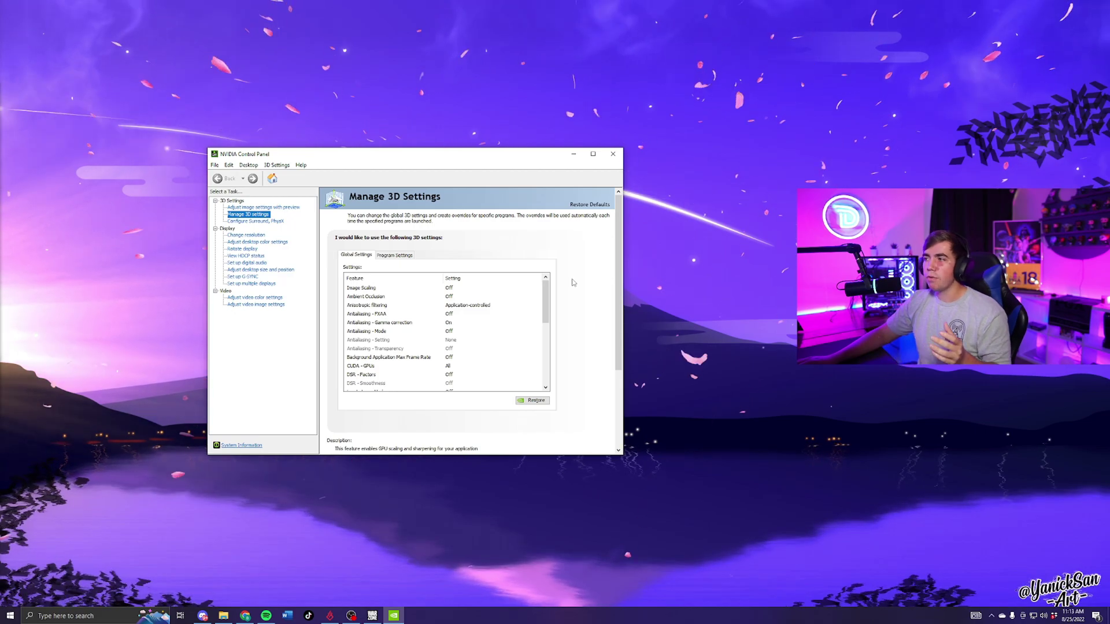
left_click(546, 387)
left_click(545, 388)
left_click(546, 387)
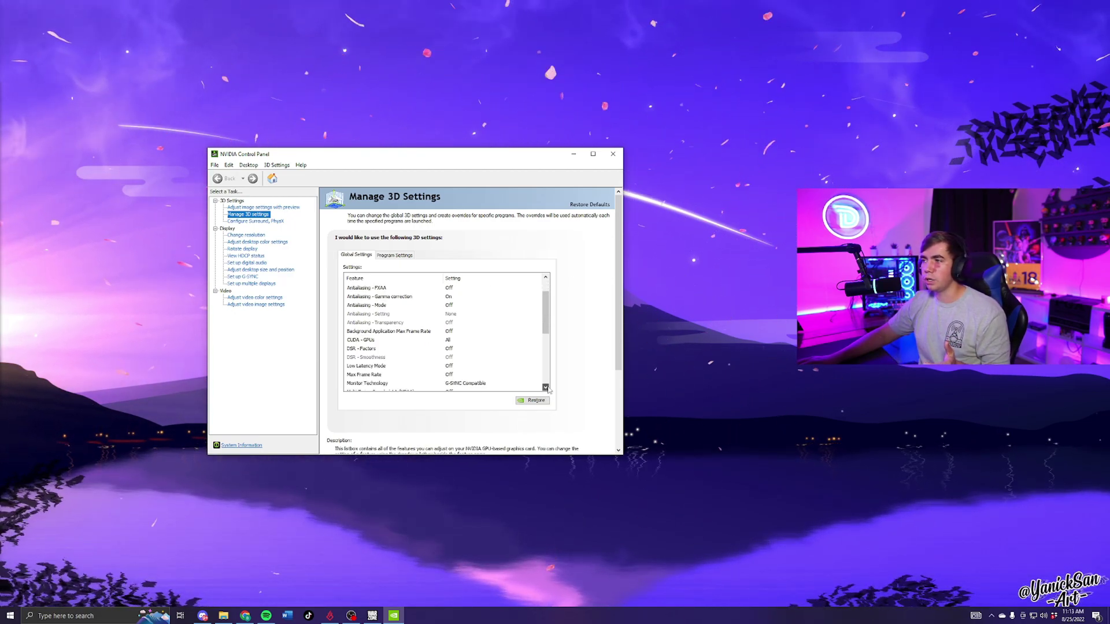
left_click(546, 388)
left_click(546, 388)
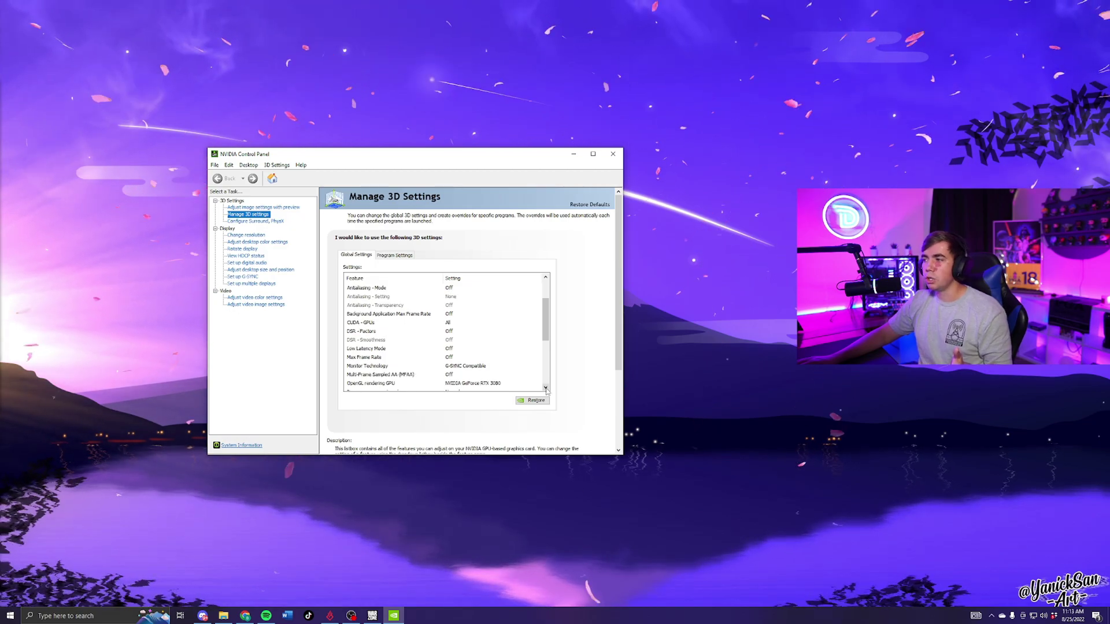
left_click(545, 388)
left_click(546, 388)
left_click(546, 388)
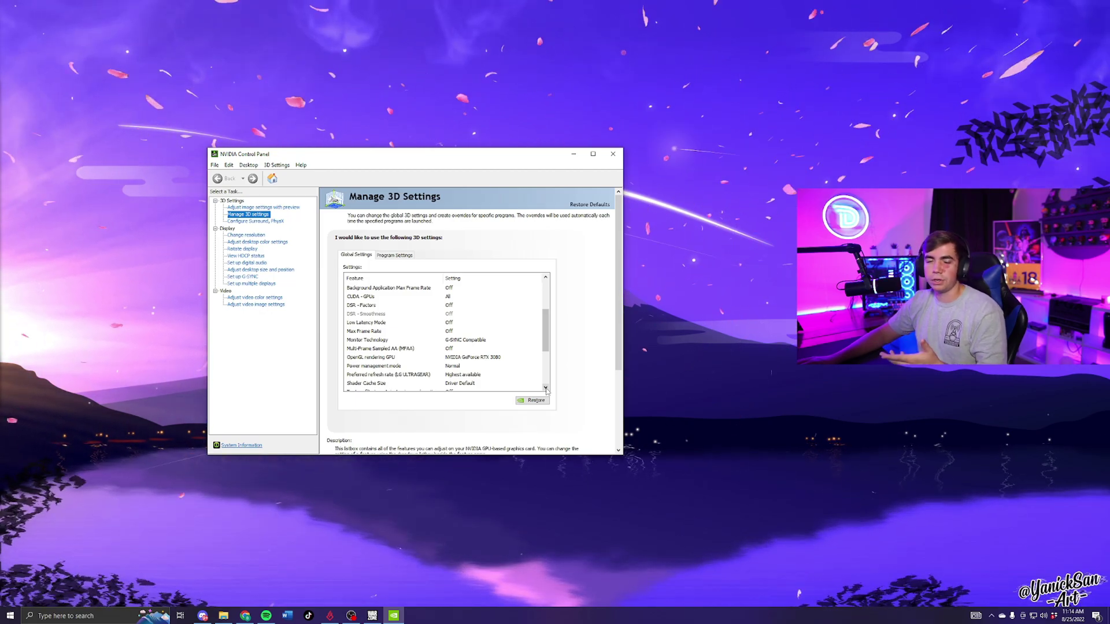
left_click(546, 388)
left_click(545, 388)
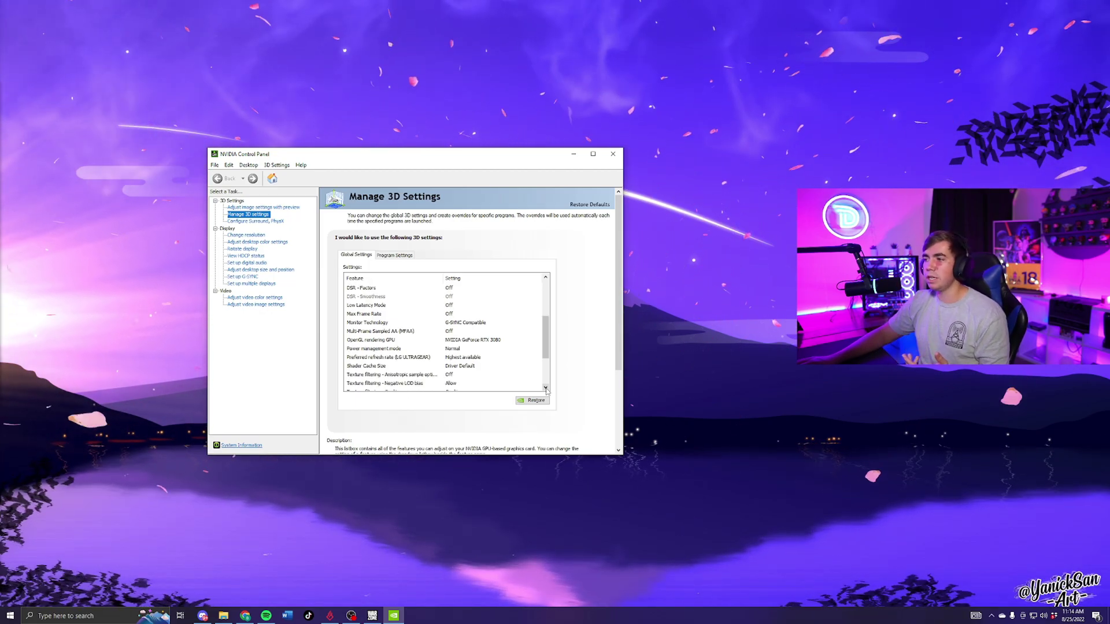
left_click(546, 388)
left_click(546, 388)
left_click(546, 388)
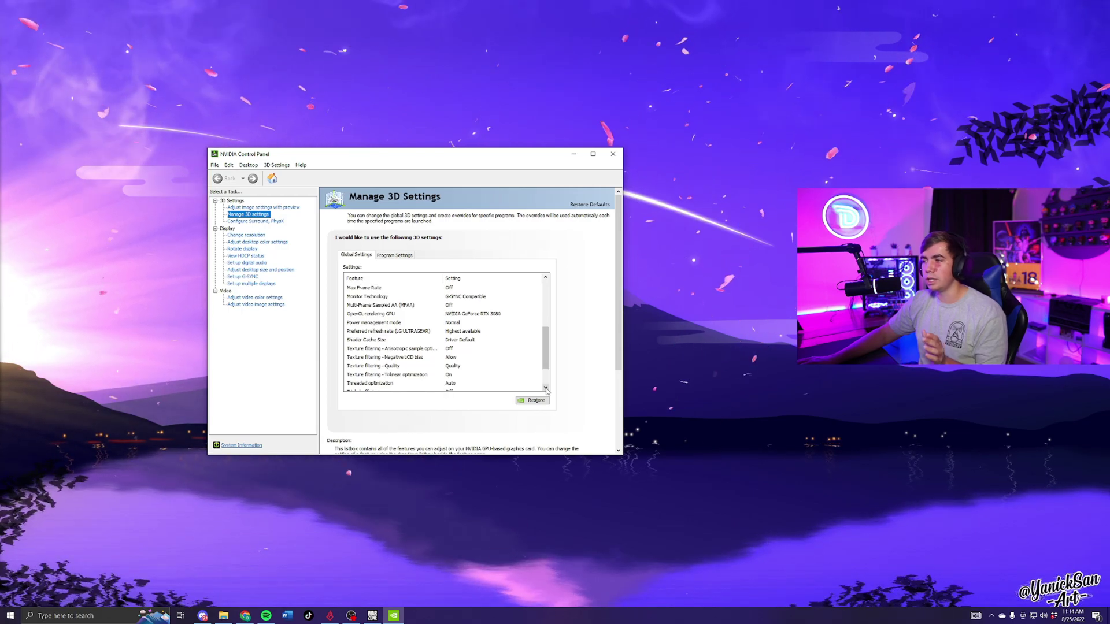
left_click(546, 388)
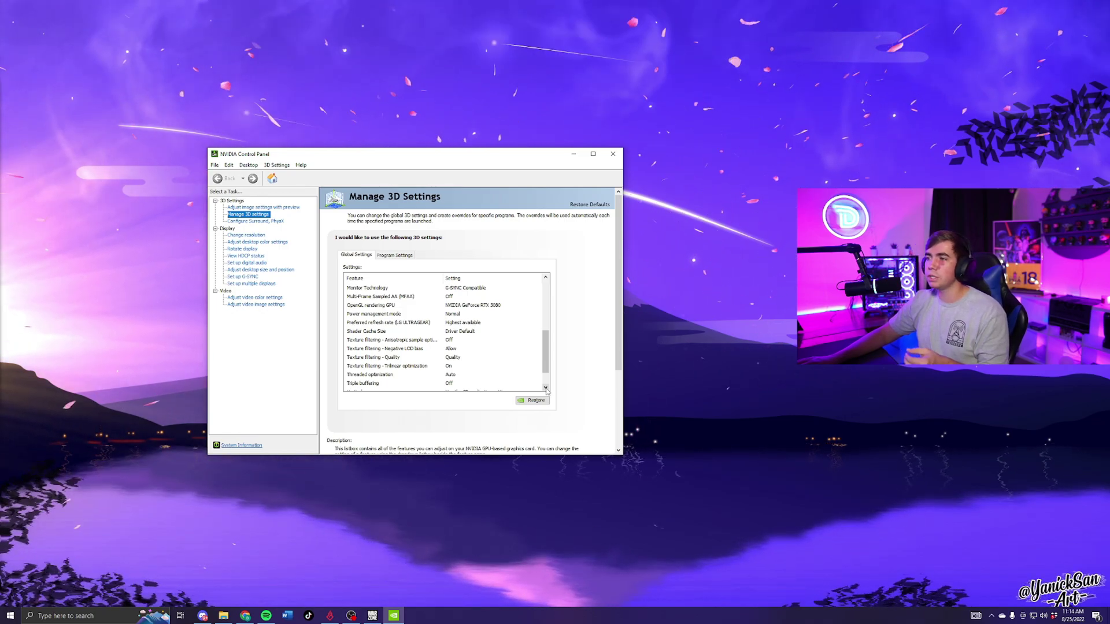
left_click(546, 388)
left_click(545, 388)
left_click(546, 388)
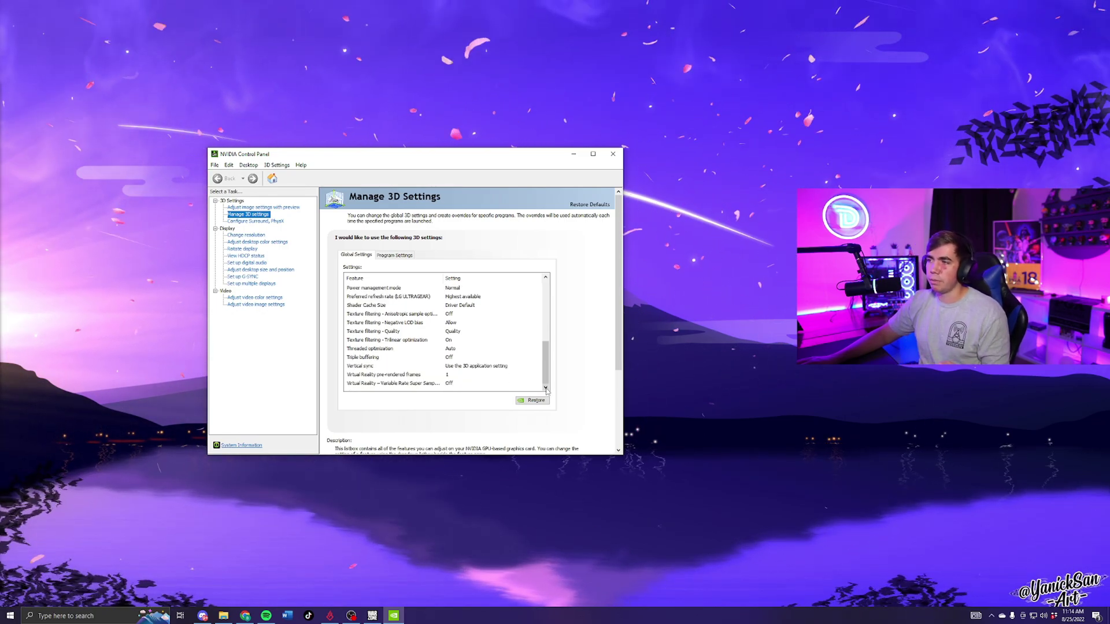
Examine the display's resolution, refresh rate and NVIDIA color settings, including the desktop color adjustments.
left_click(236, 236)
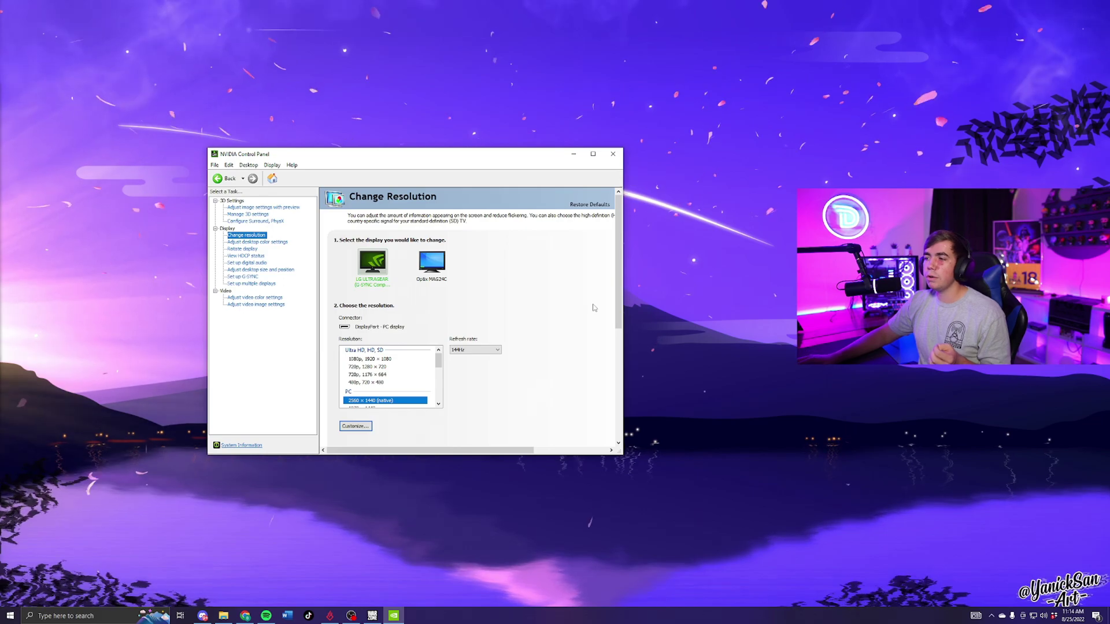
left_click(439, 405)
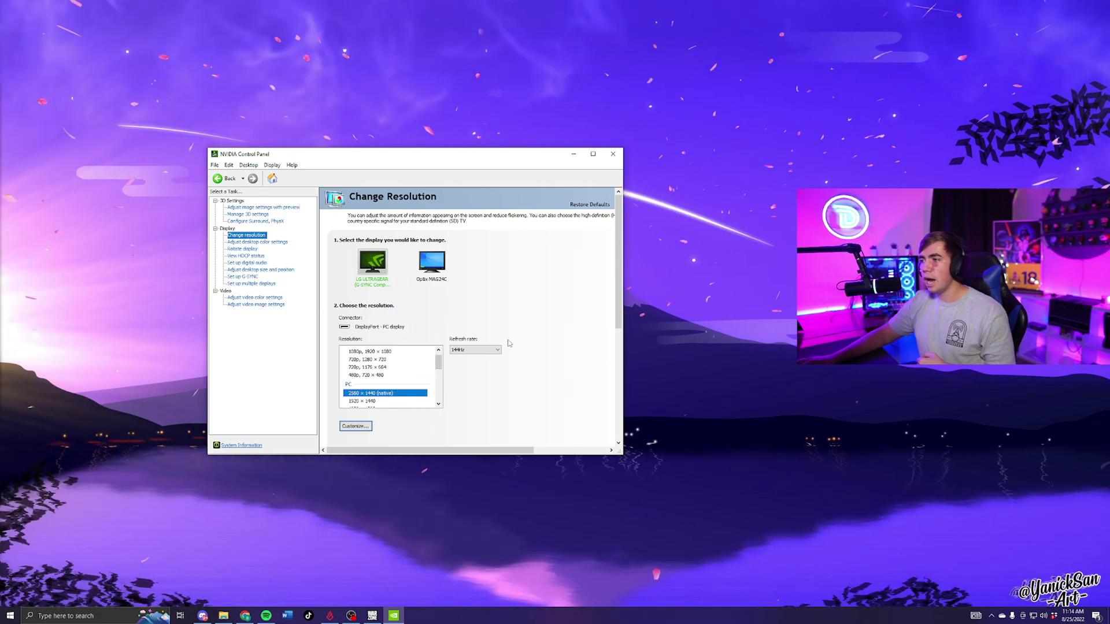
left_click(570, 345)
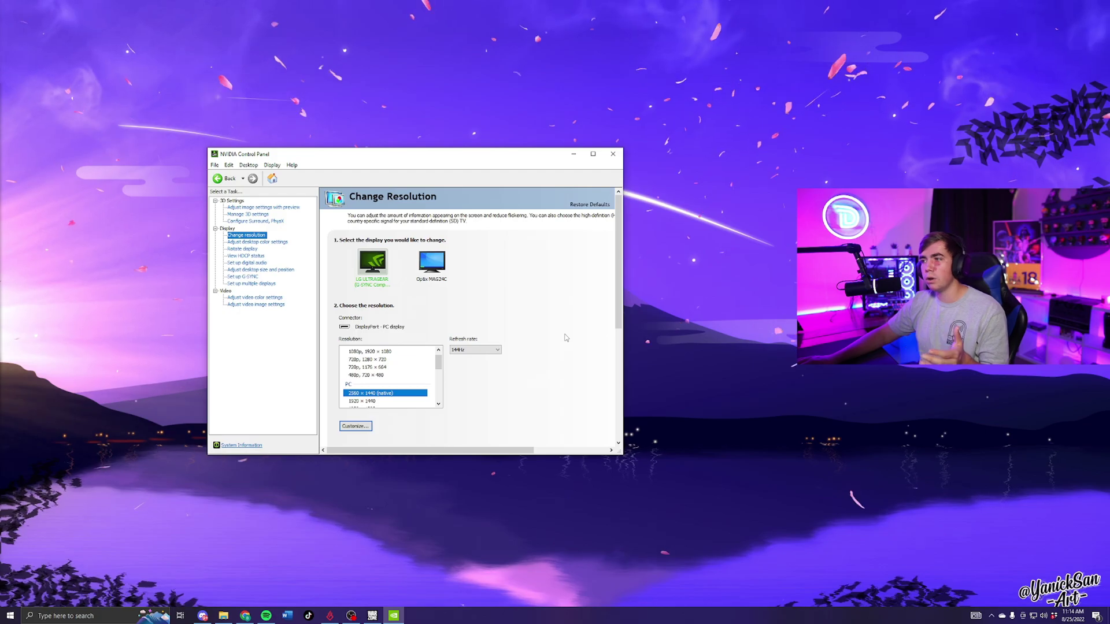
scroll(563, 341, "down", 3)
scroll(556, 351, "down", 2)
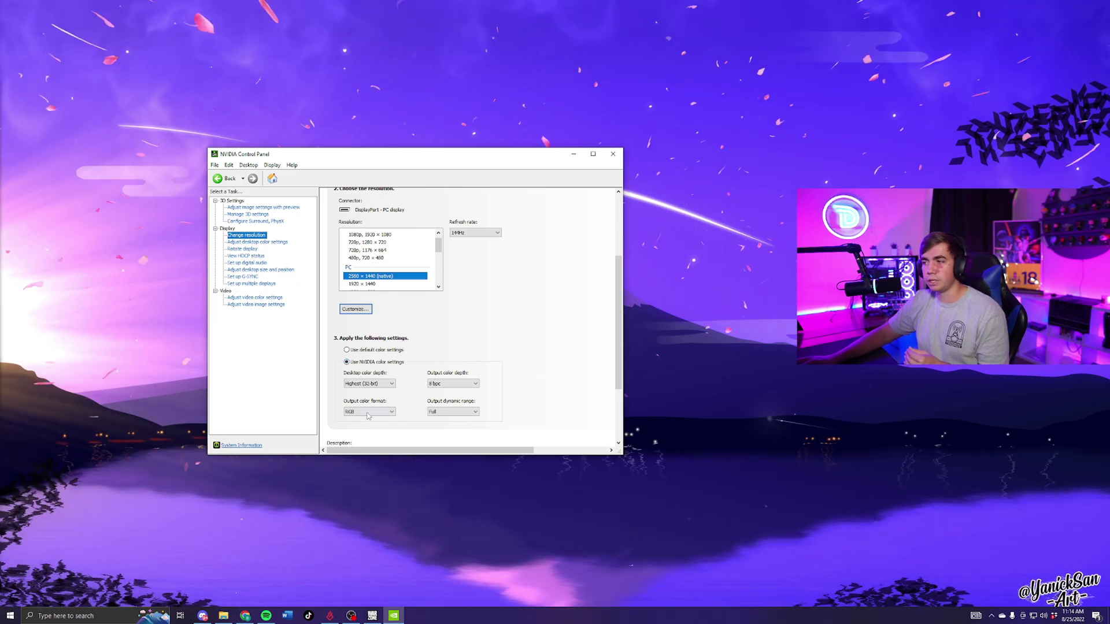
scroll(416, 393, "down", 1)
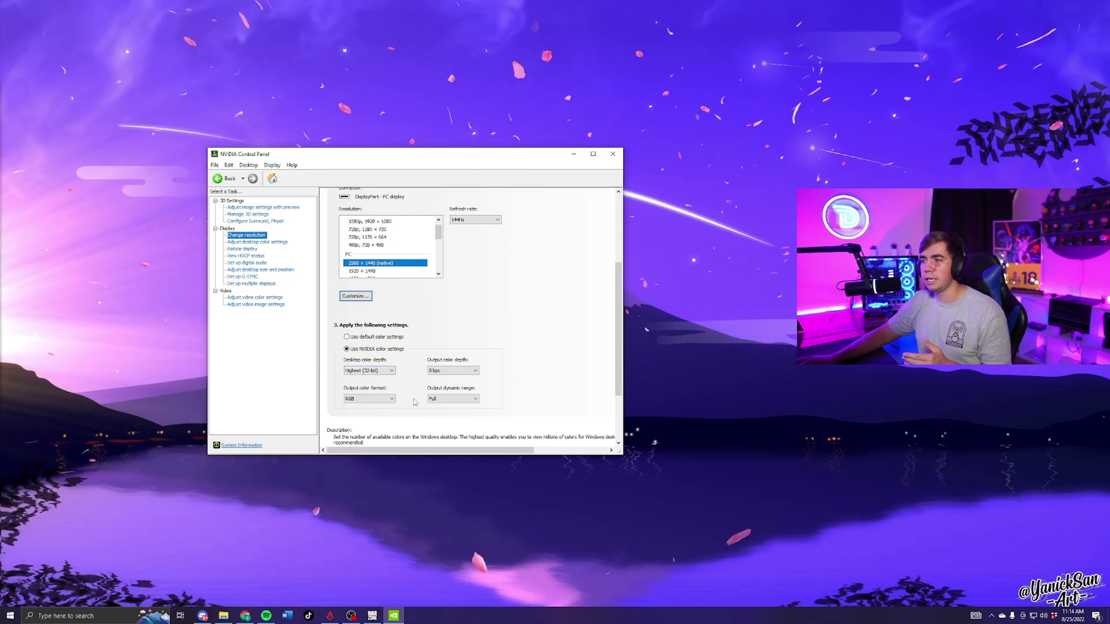
scroll(505, 405, "down", 2)
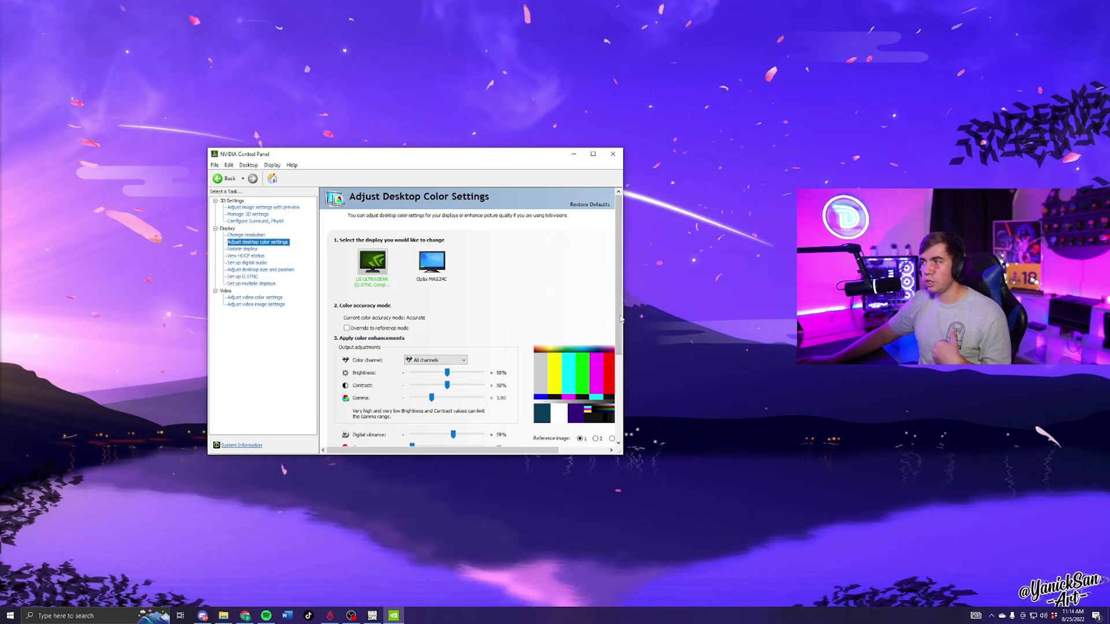
scroll(622, 359, "down", 2)
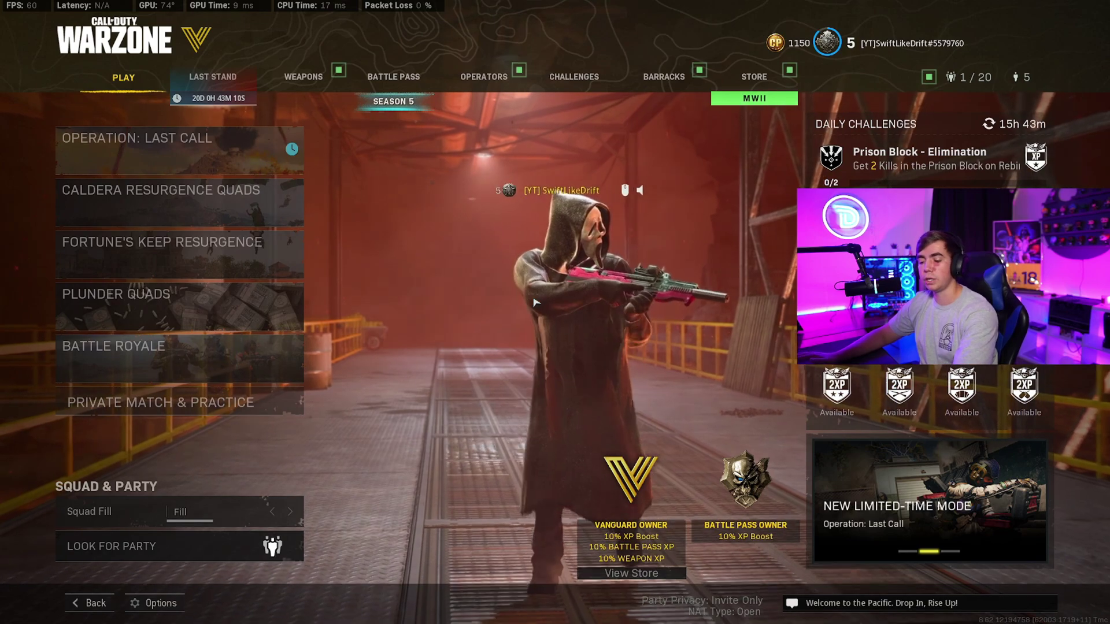
Open the GeForce Experience game filter over Warzone and activate style 1.
key("alt+z")
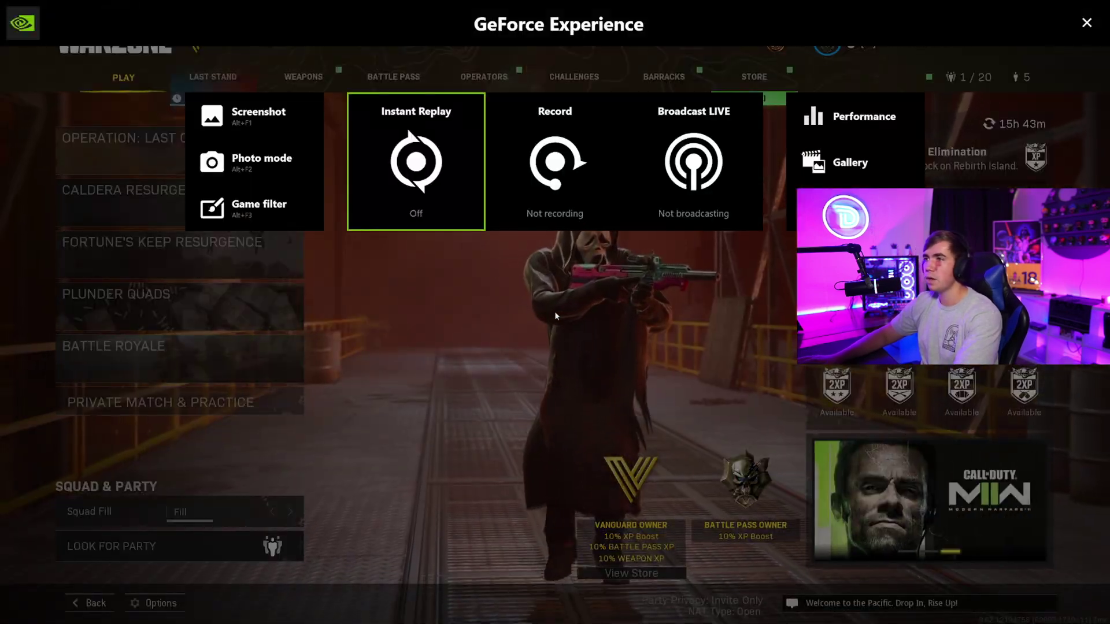
left_click(278, 208)
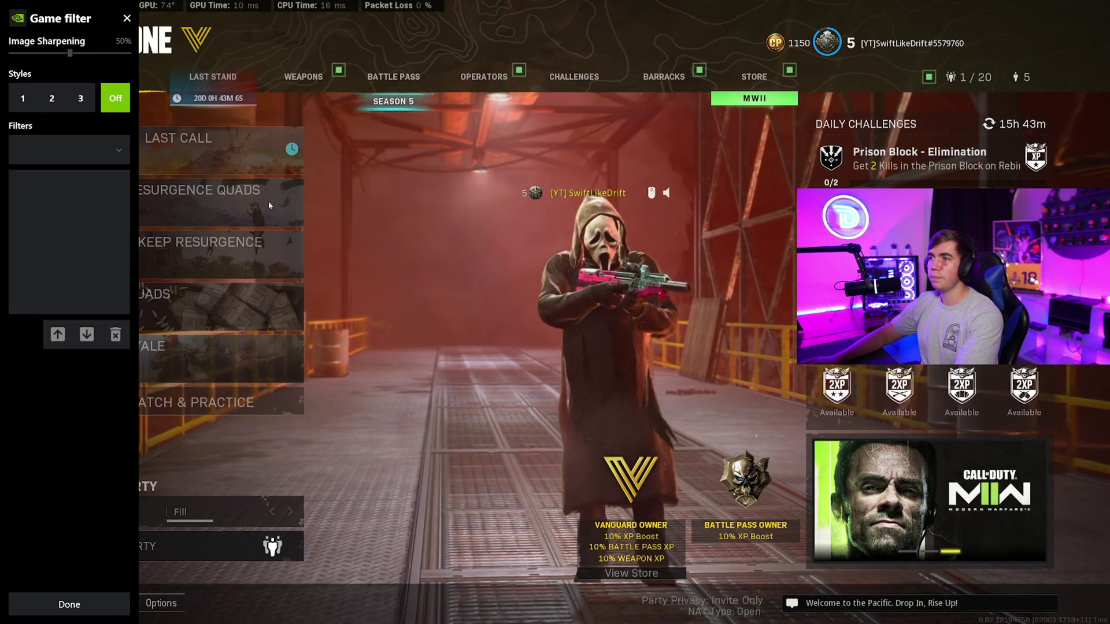
left_click(23, 98)
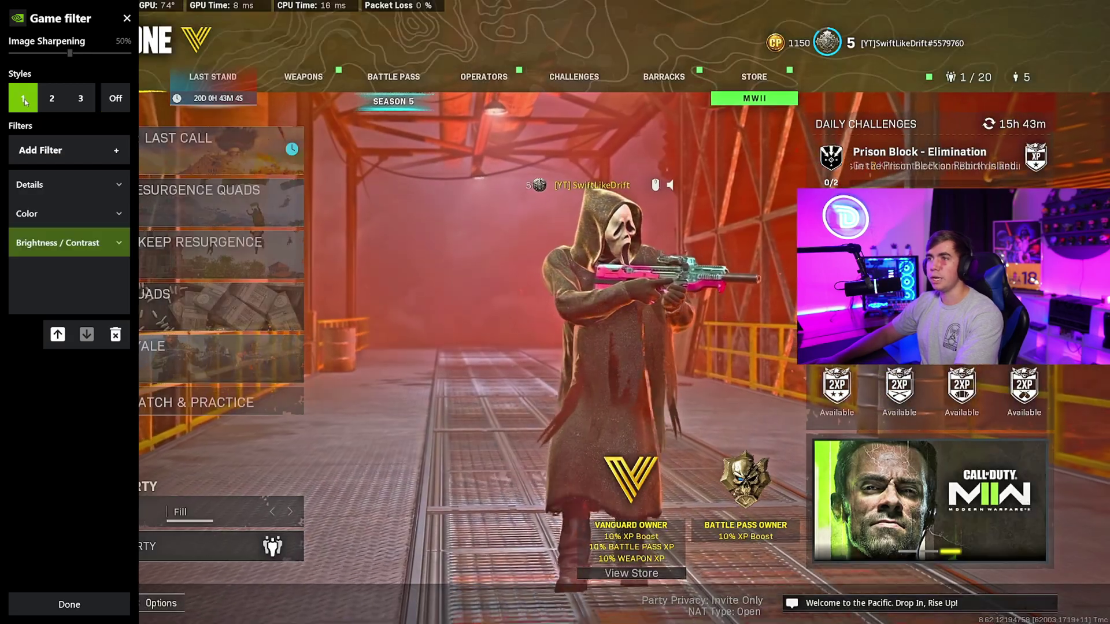
Expand the Details and Color filters to show their settings.
left_click(121, 189)
left_click(121, 187)
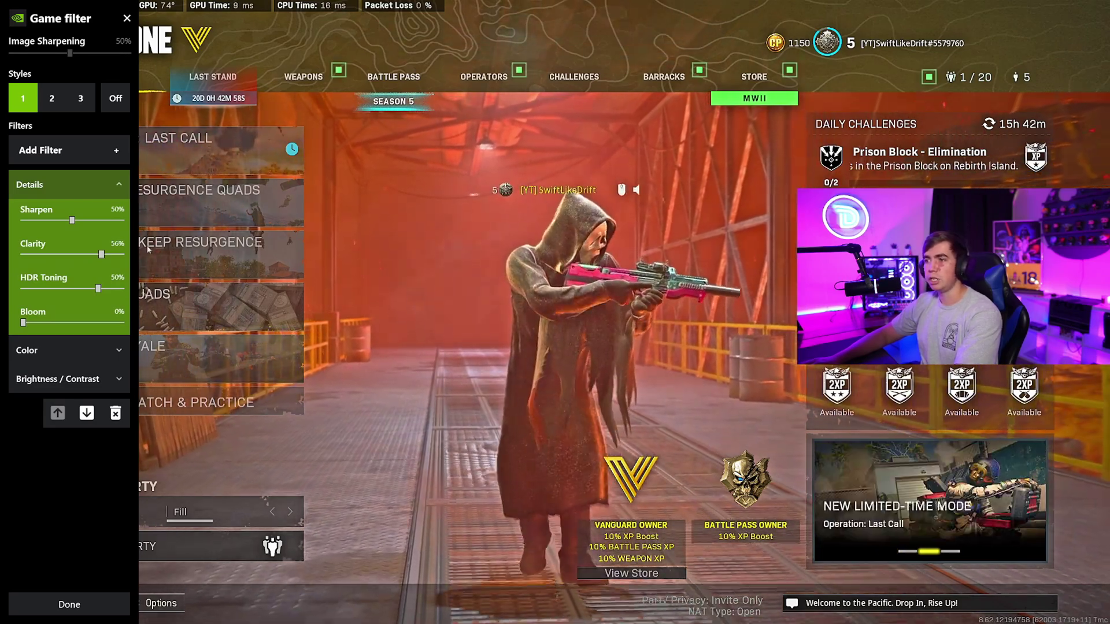
left_click(121, 356)
left_click(122, 356)
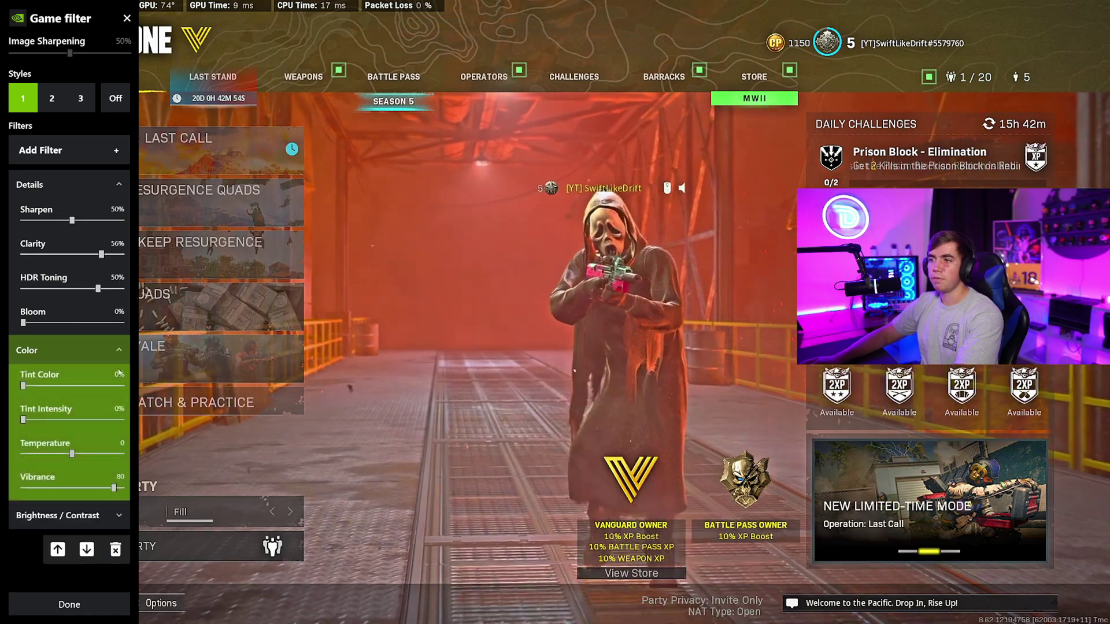
Collapse the Details filter and set the Color filter's vibrance to 74.9.
left_click(120, 187)
left_click(120, 186)
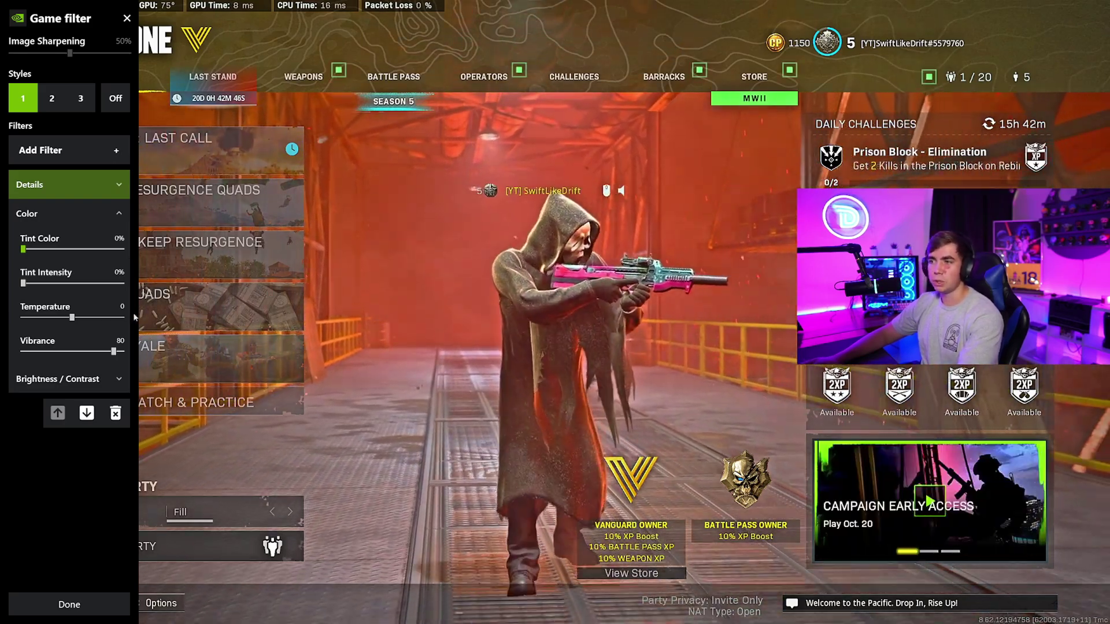
left_click_drag(114, 351, 113, 359)
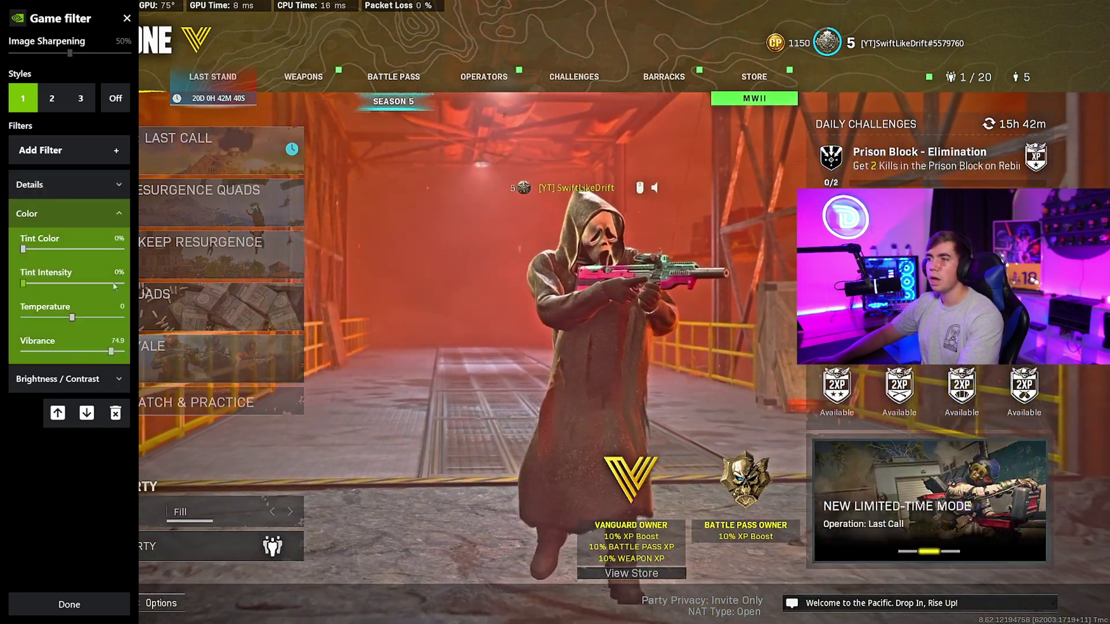
Review the Details filter's settings, collapse the Details and Color filters, and expand the Brightness / Contrast filter.
left_click(69, 185)
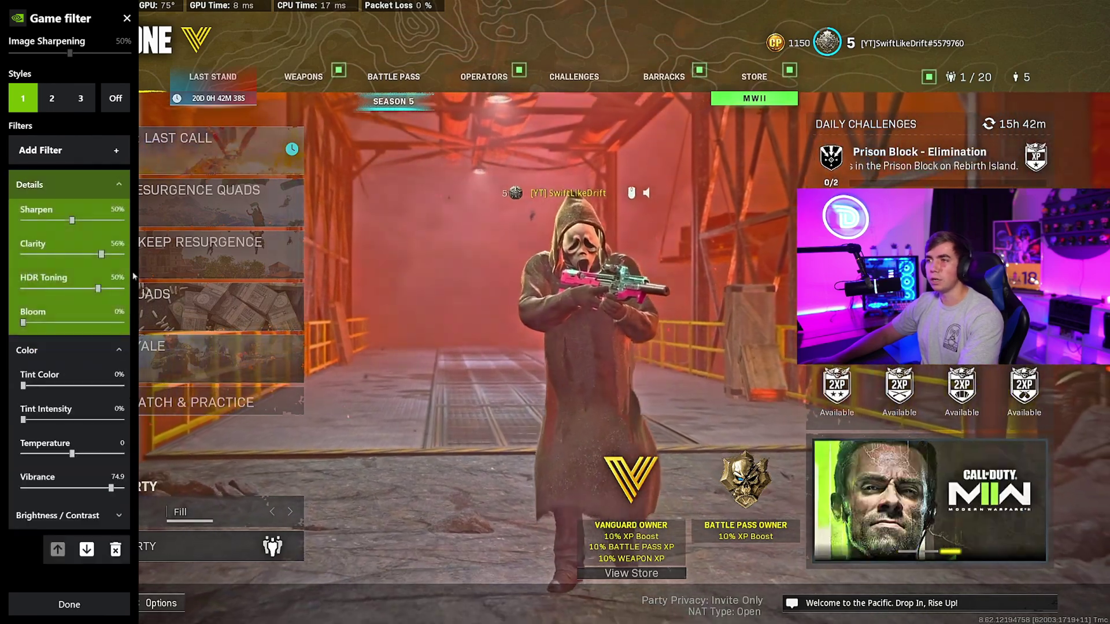
left_click(119, 184)
left_click(120, 215)
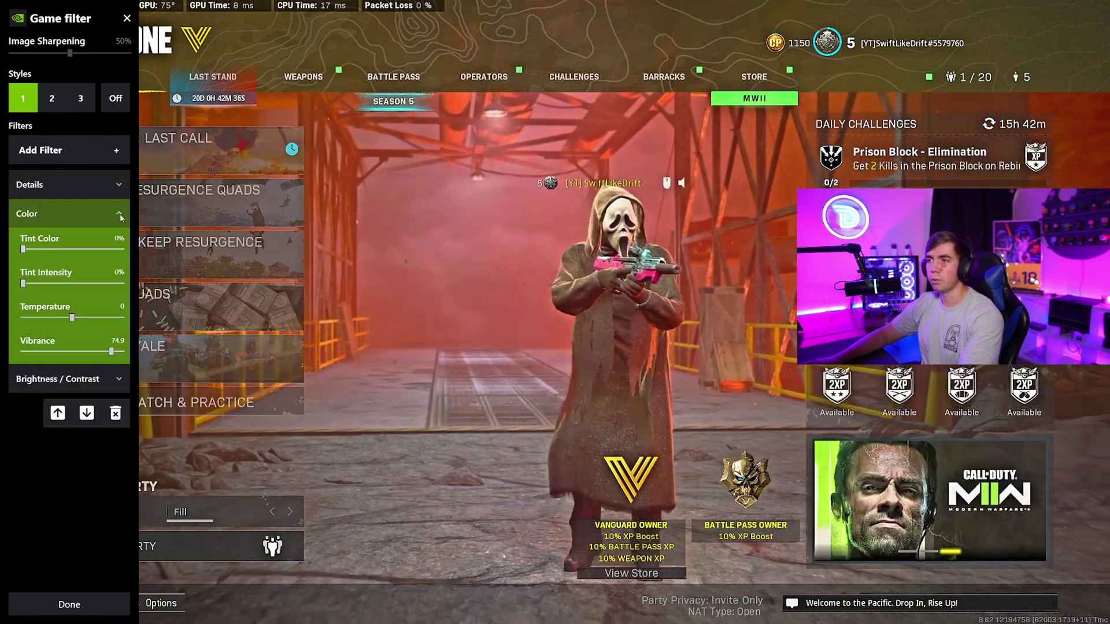
left_click(121, 215)
left_click(123, 244)
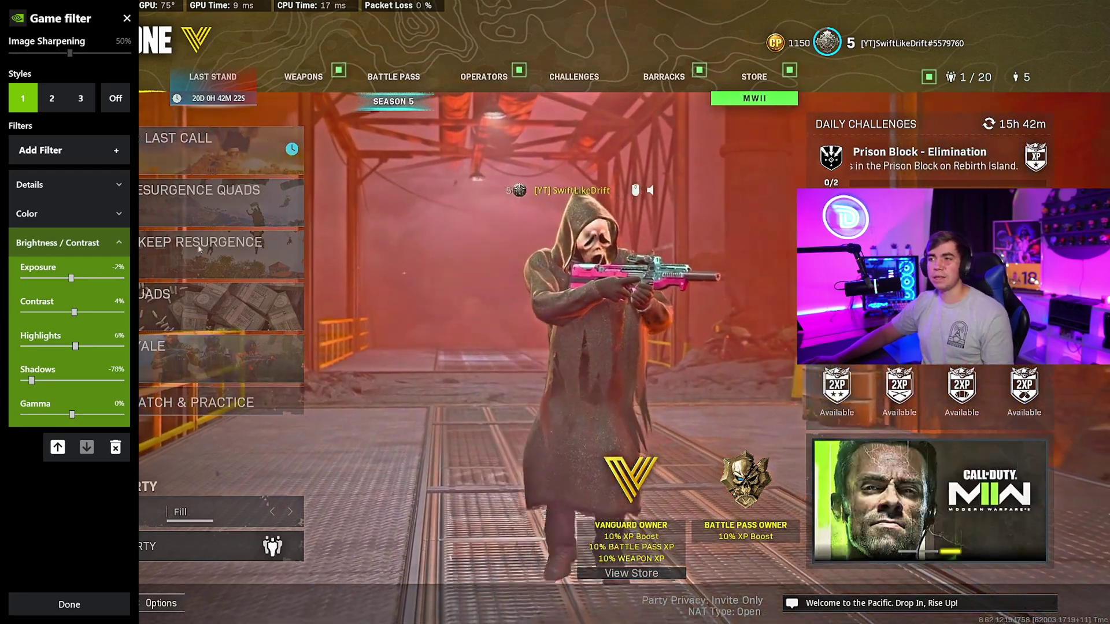
Collapse the Brightness / Contrast filter and close the game filter overlay.
left_click(119, 243)
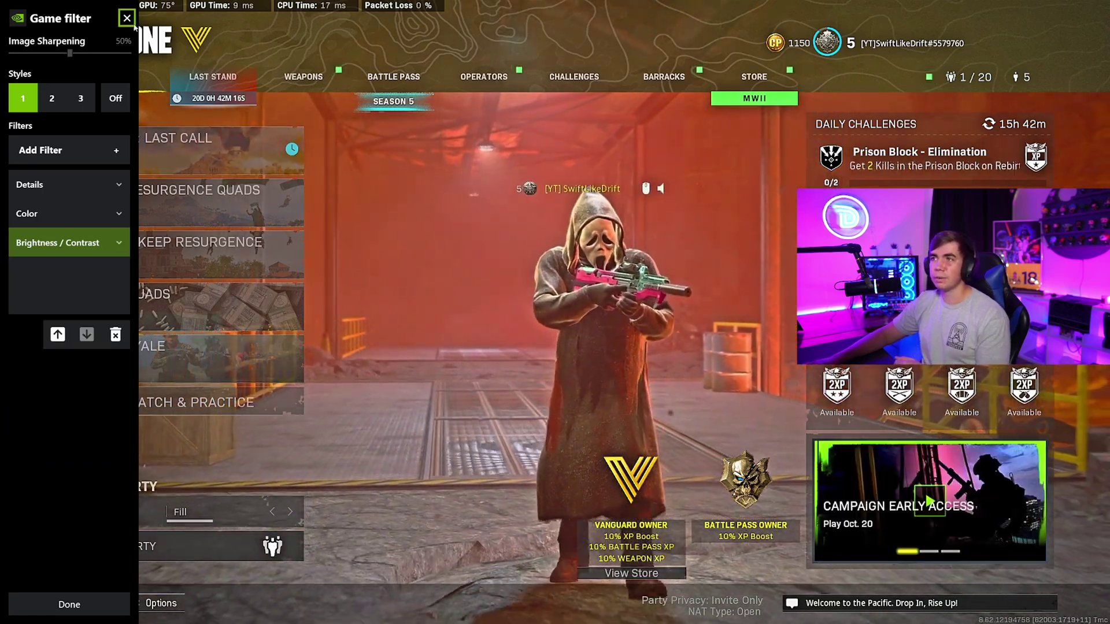
left_click(127, 18)
key("alt+z")
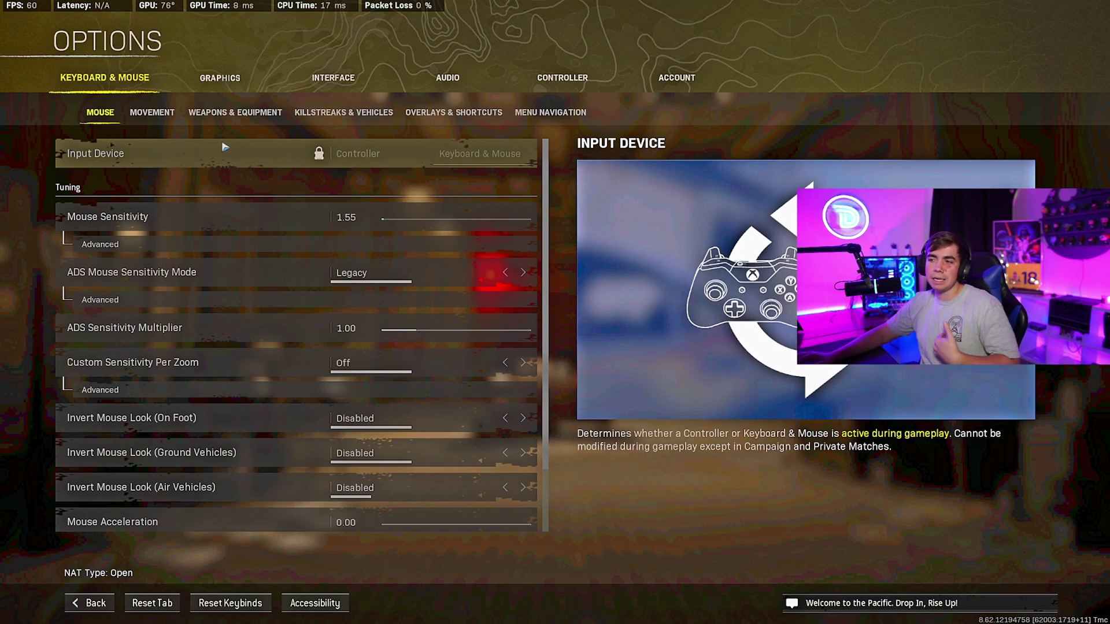
Open Warzone's graphics display options and check the available display modes, keeping Fullscreen.
left_click(220, 78)
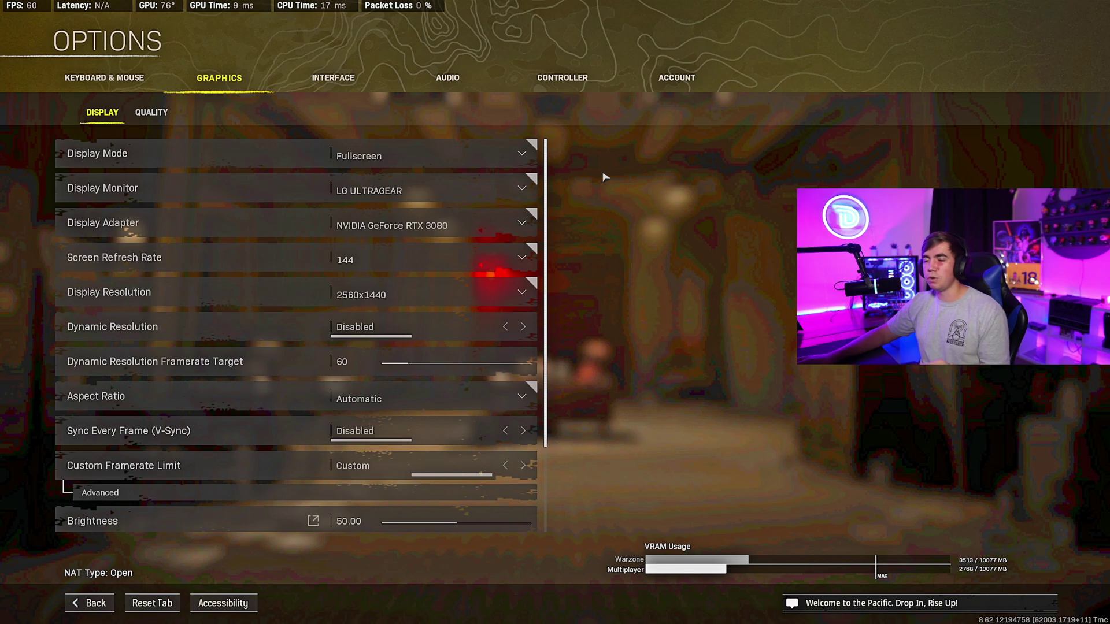
left_click(476, 148)
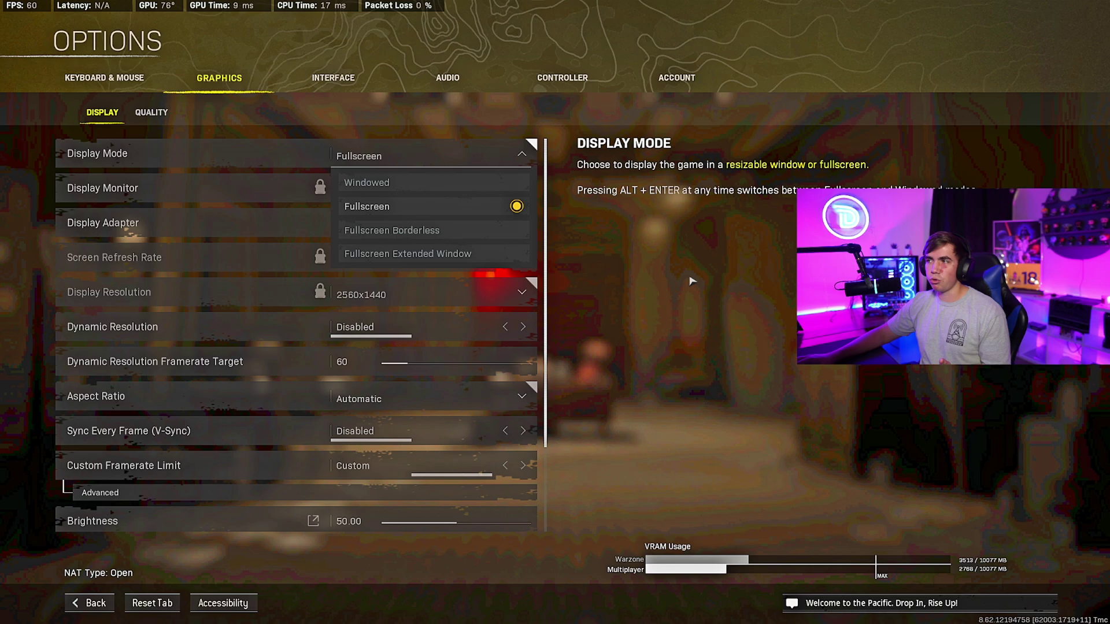
left_click(606, 230)
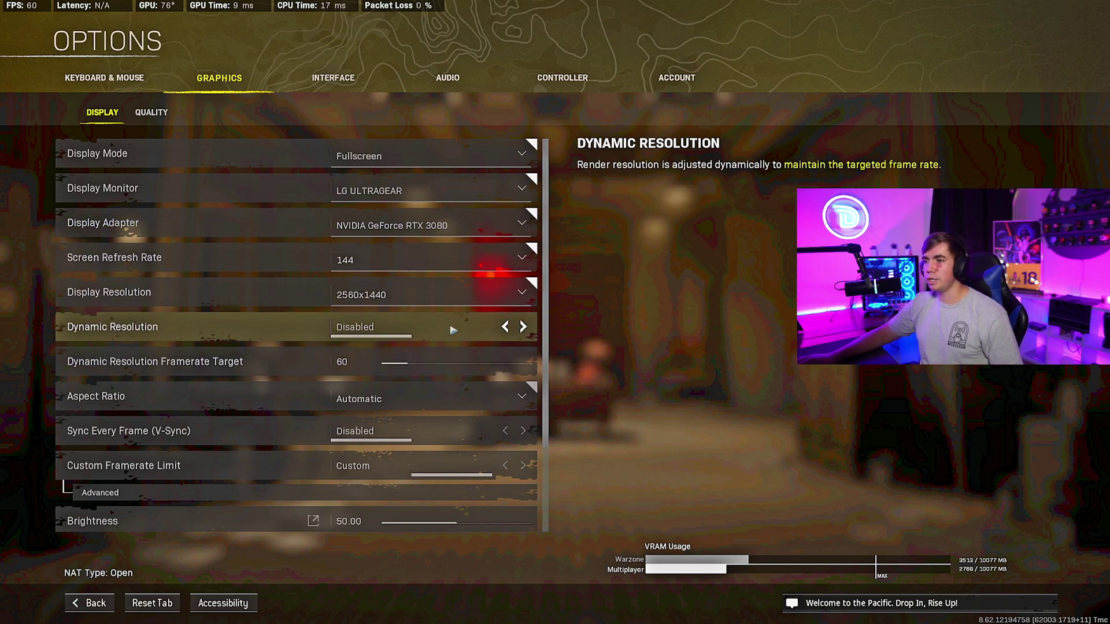
Review the remaining display settings, including V-Sync and the advanced custom framerate limits for gameplay, menu and out of focus.
scroll(454, 330, "down", 1)
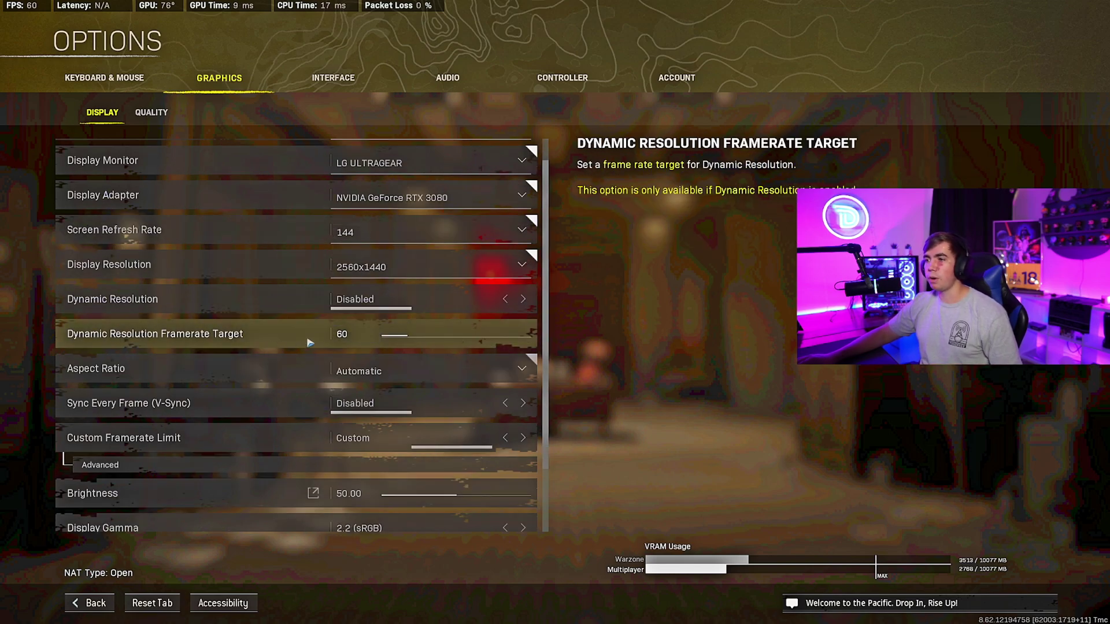
scroll(327, 342, "down", 1)
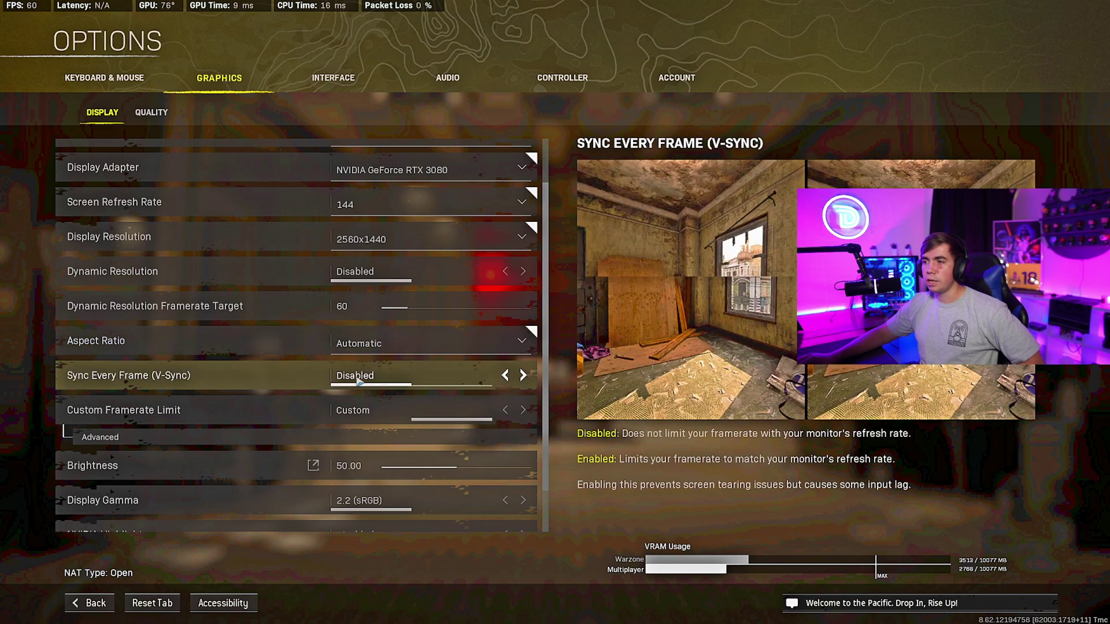
scroll(358, 382, "down", 2)
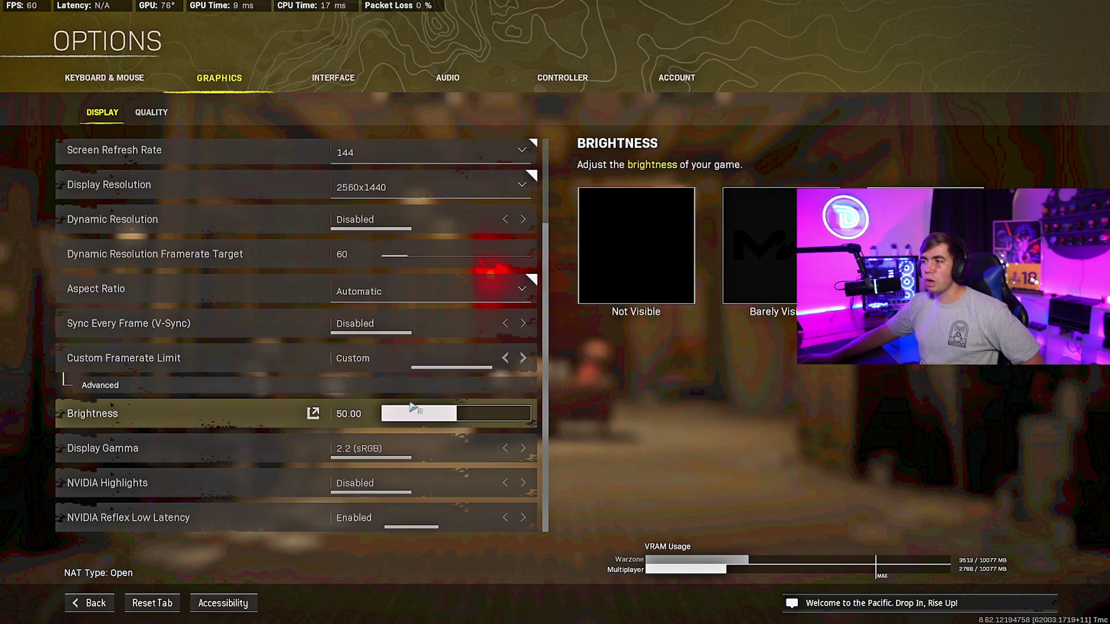
left_click(412, 385)
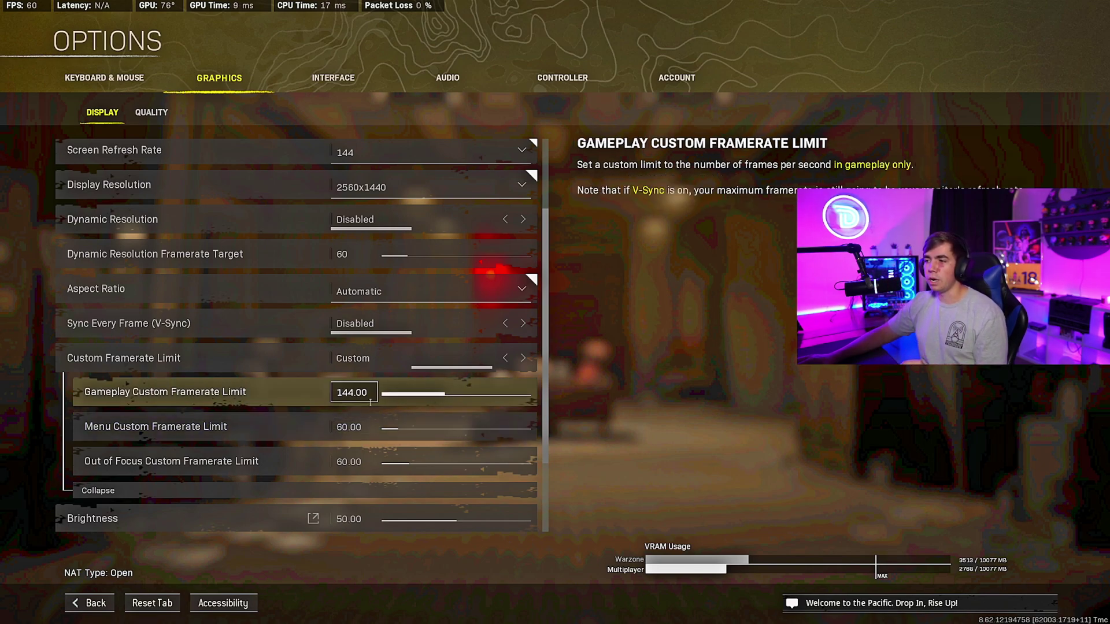
left_click(360, 495)
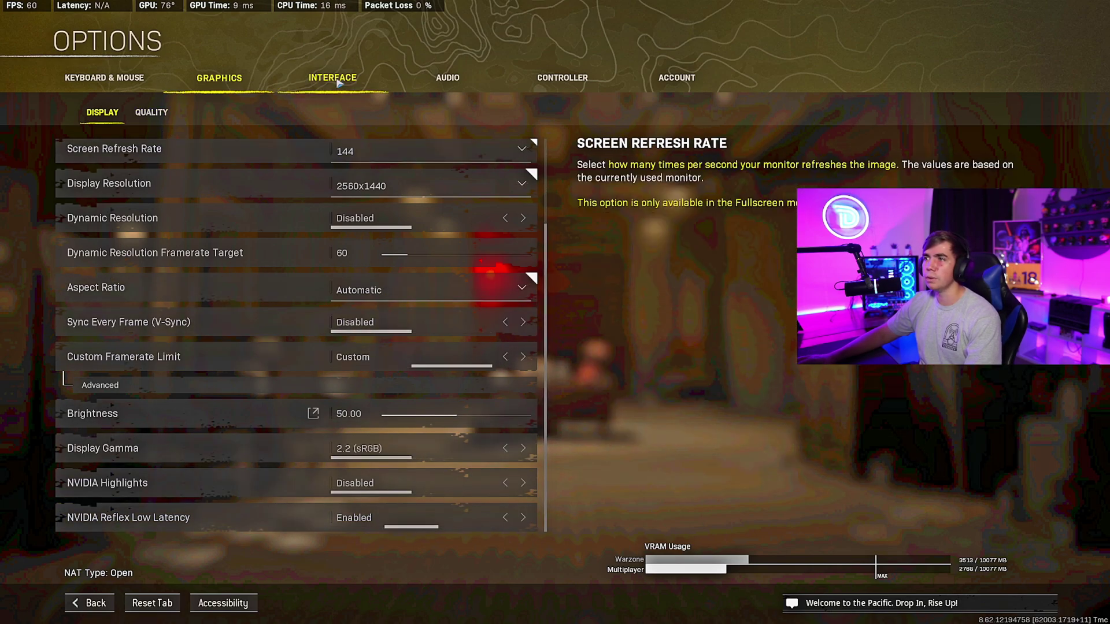
Open the graphics quality settings and check the advanced ADS Field of View option under Field of View.
left_click(168, 117)
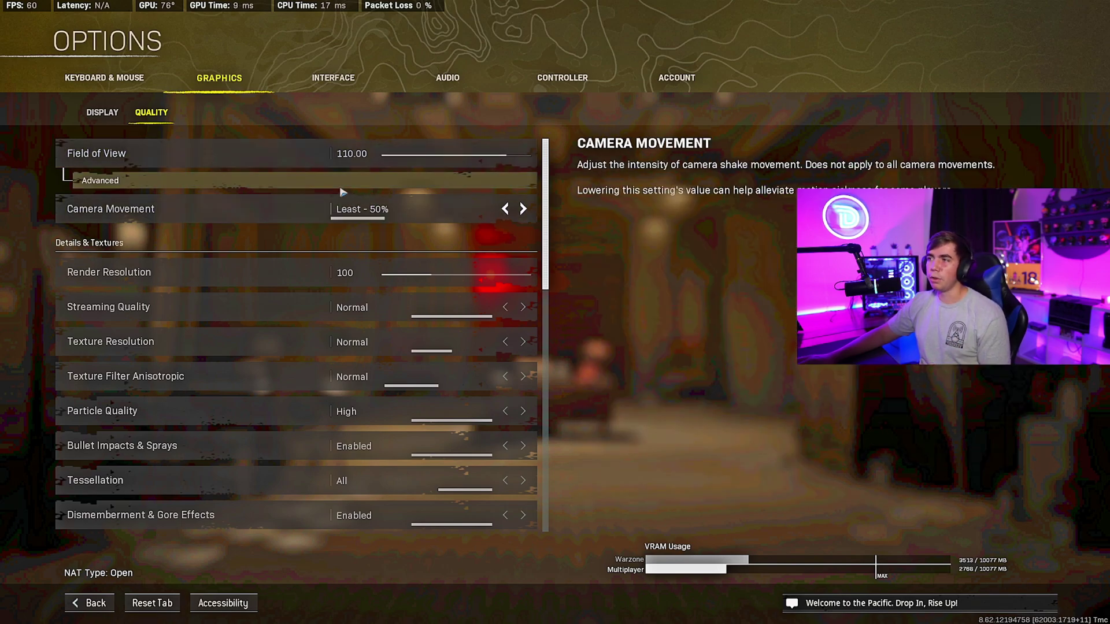
left_click(370, 182)
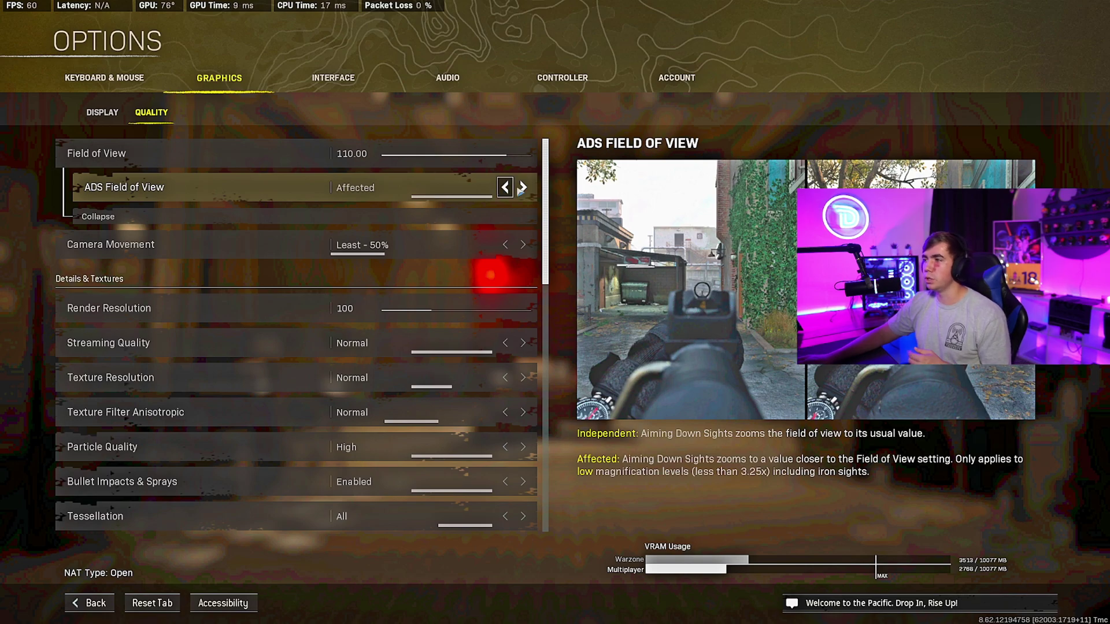
left_click(349, 217)
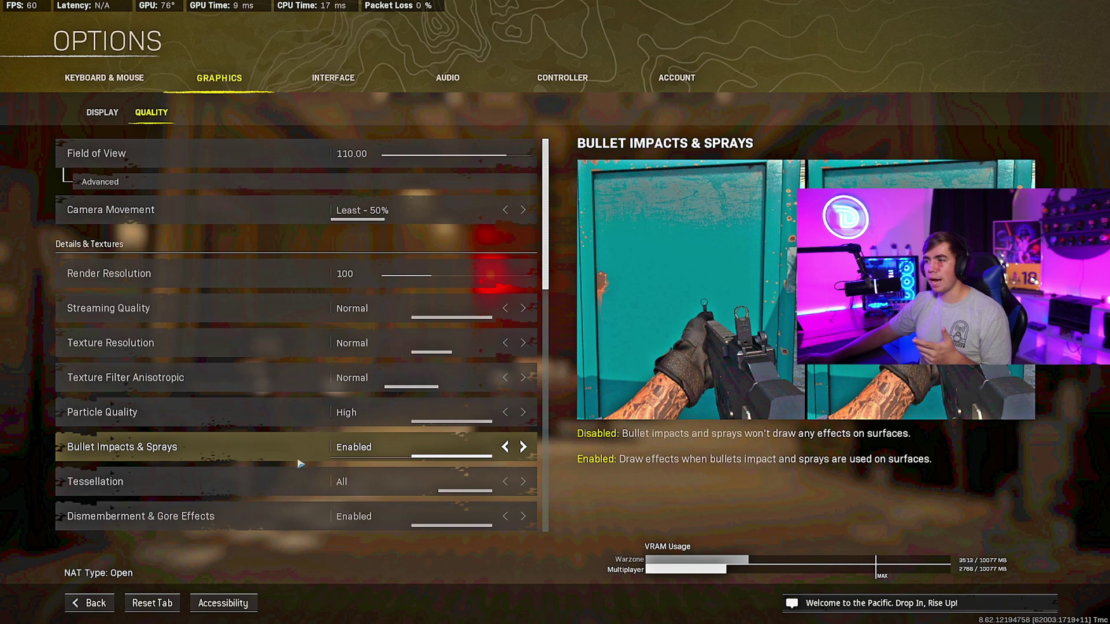
Examine the quality settings for details and textures, post processing effects, and shadow and lighting.
scroll(300, 464, "down", 3)
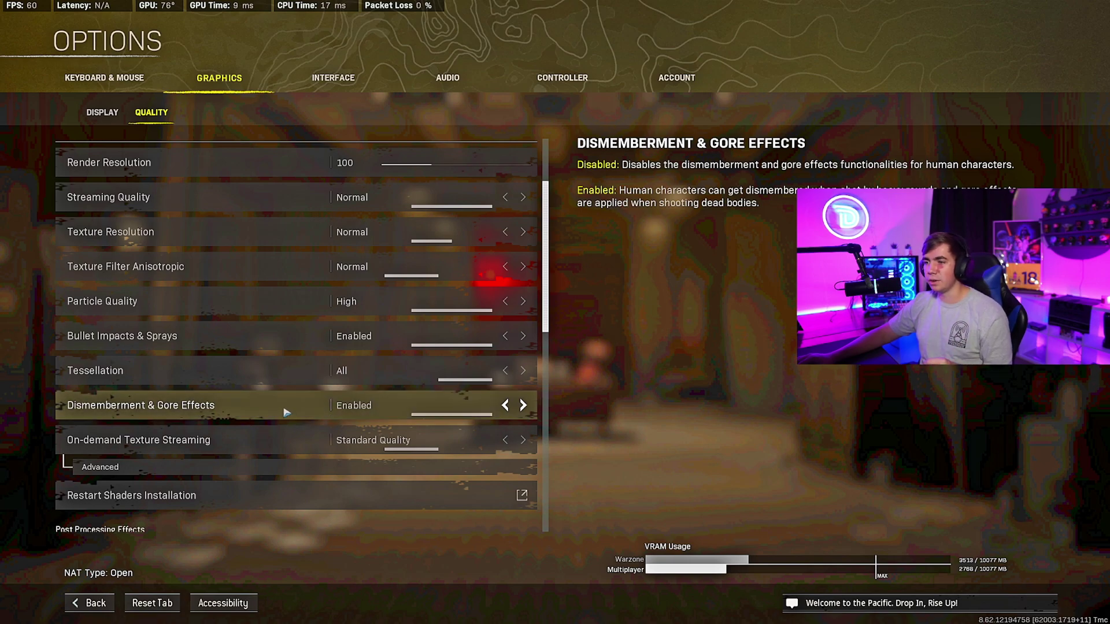
scroll(286, 412, "down", 2)
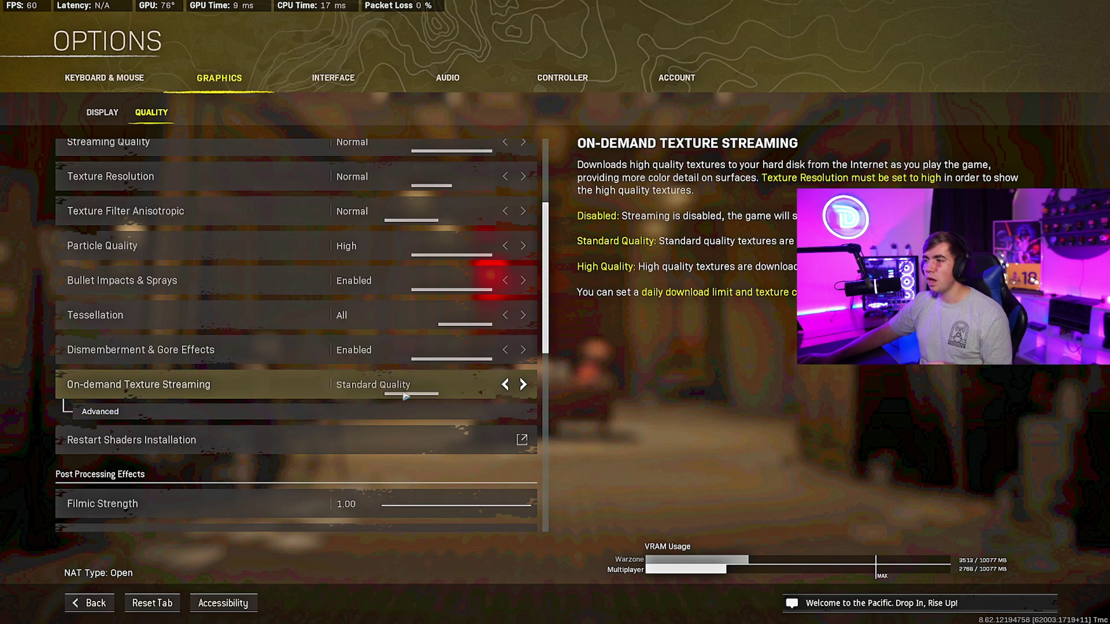
scroll(459, 399, "down", 6)
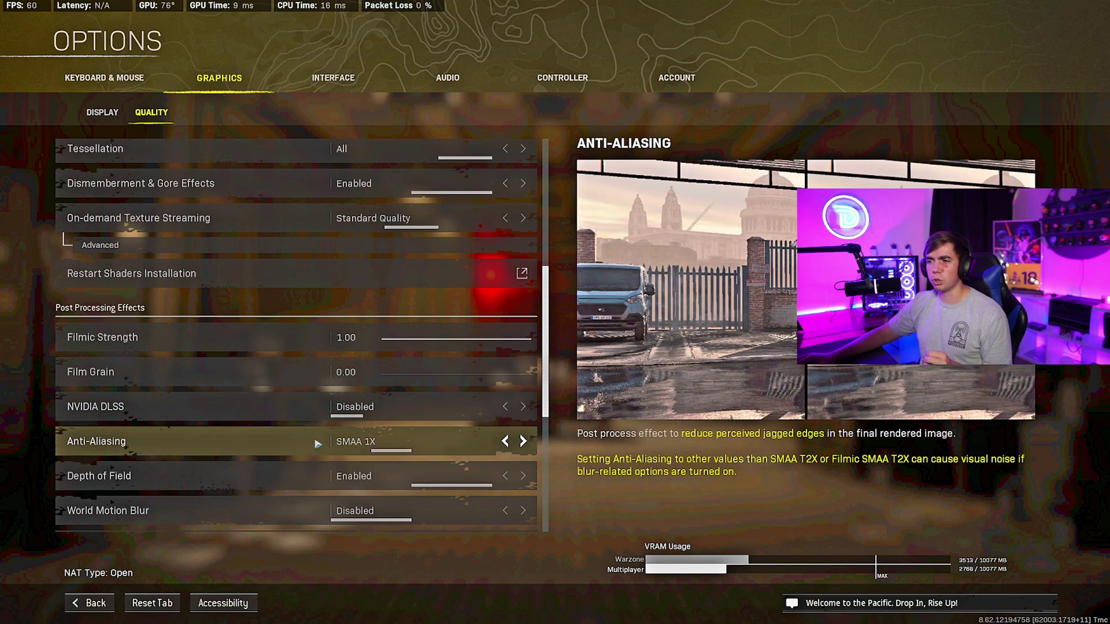
scroll(212, 446, "down", 2)
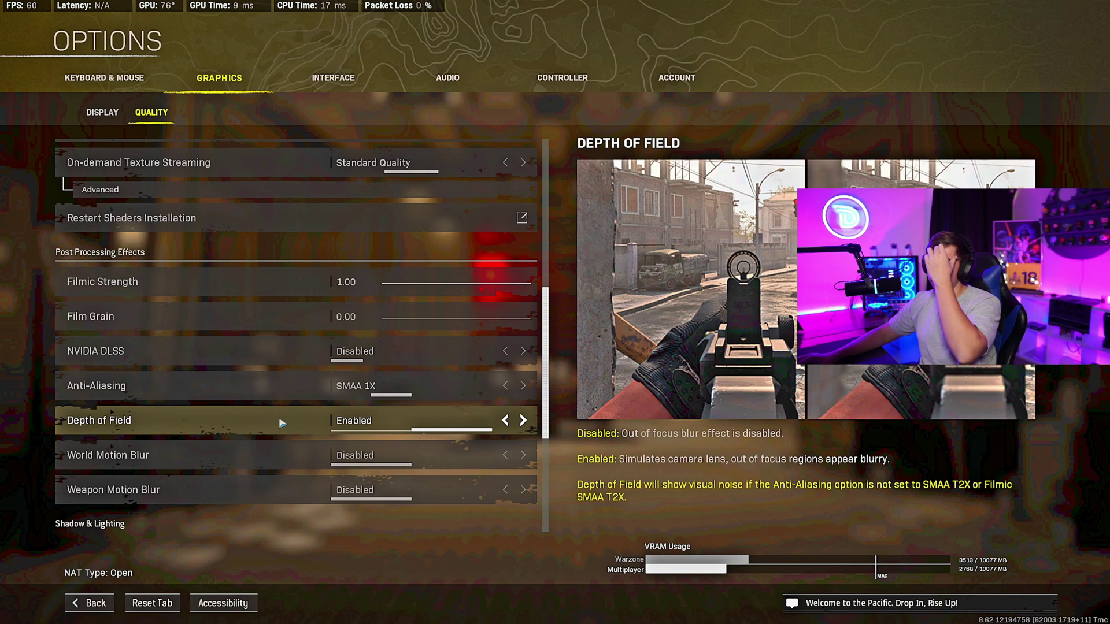
scroll(272, 440, "down", 1)
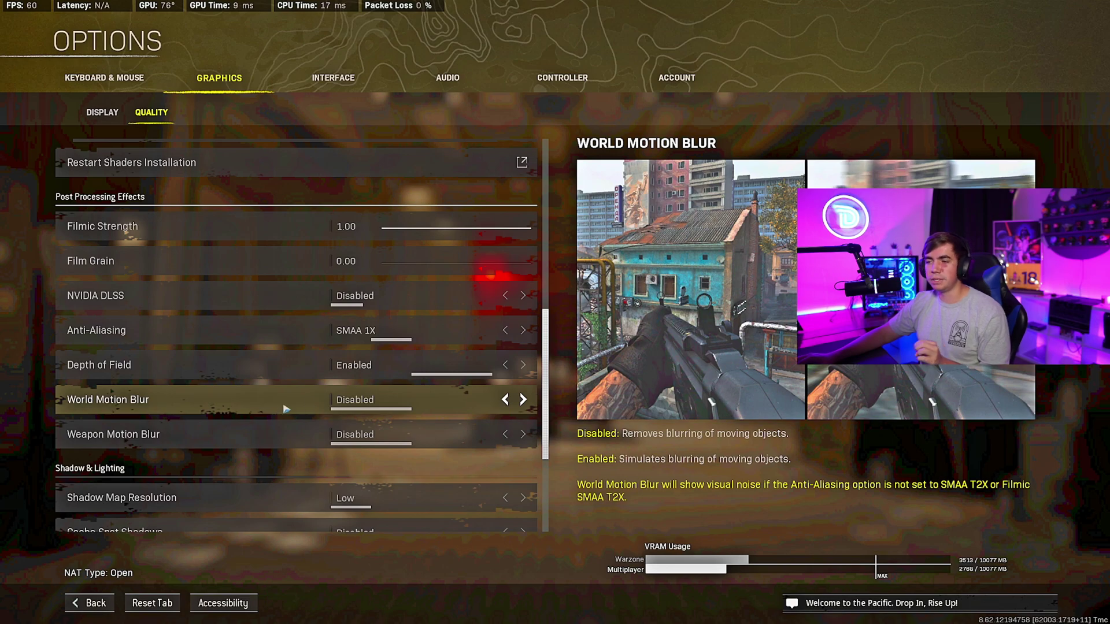
scroll(283, 412, "down", 2)
scroll(246, 385, "down", 2)
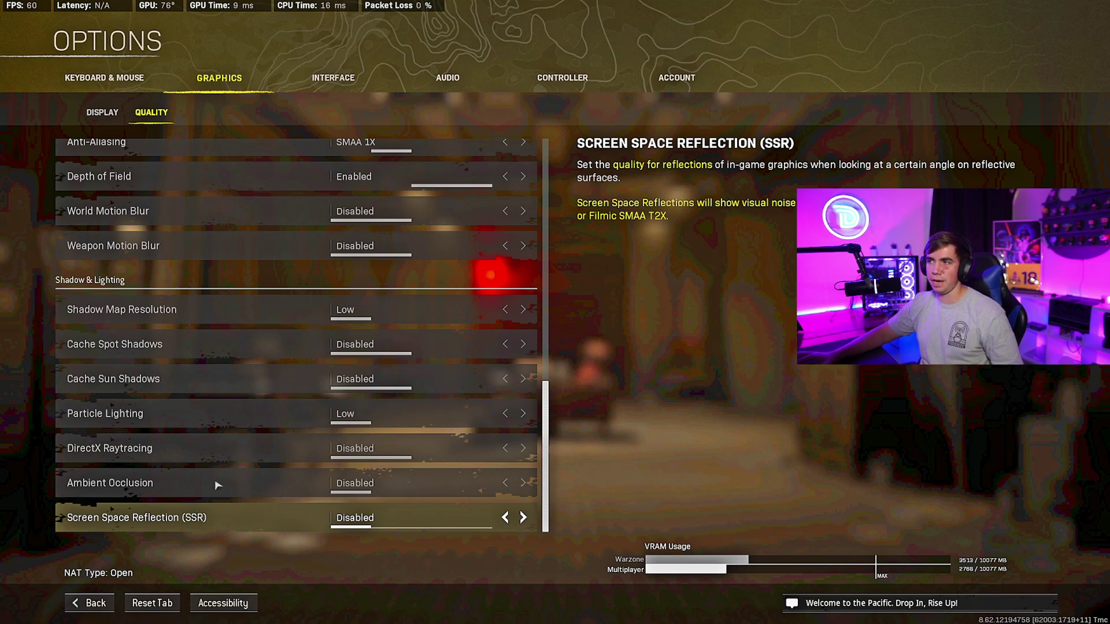
Examine the interface options for accessibility, HUD, text chat and the system performance counters.
left_click(370, 84)
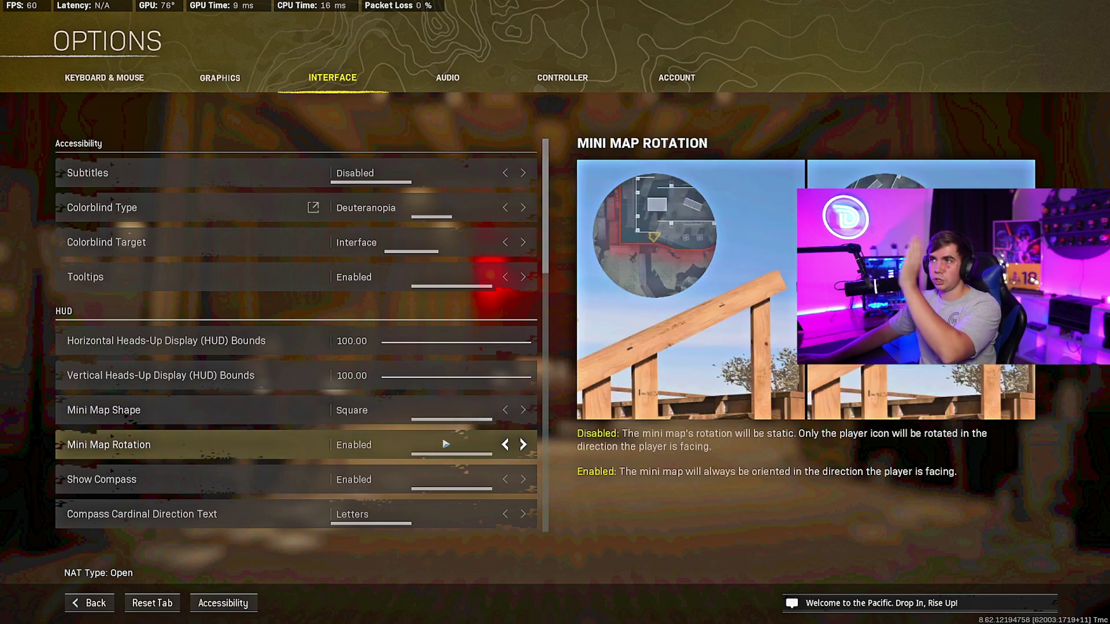
scroll(254, 467, "down", 5)
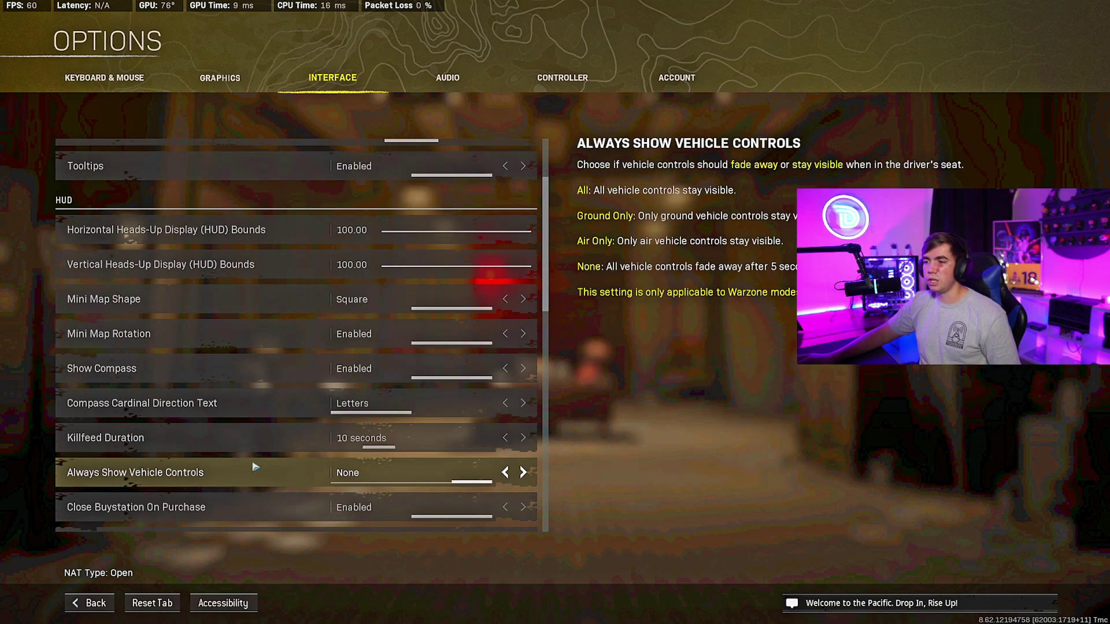
scroll(249, 474, "down", 4)
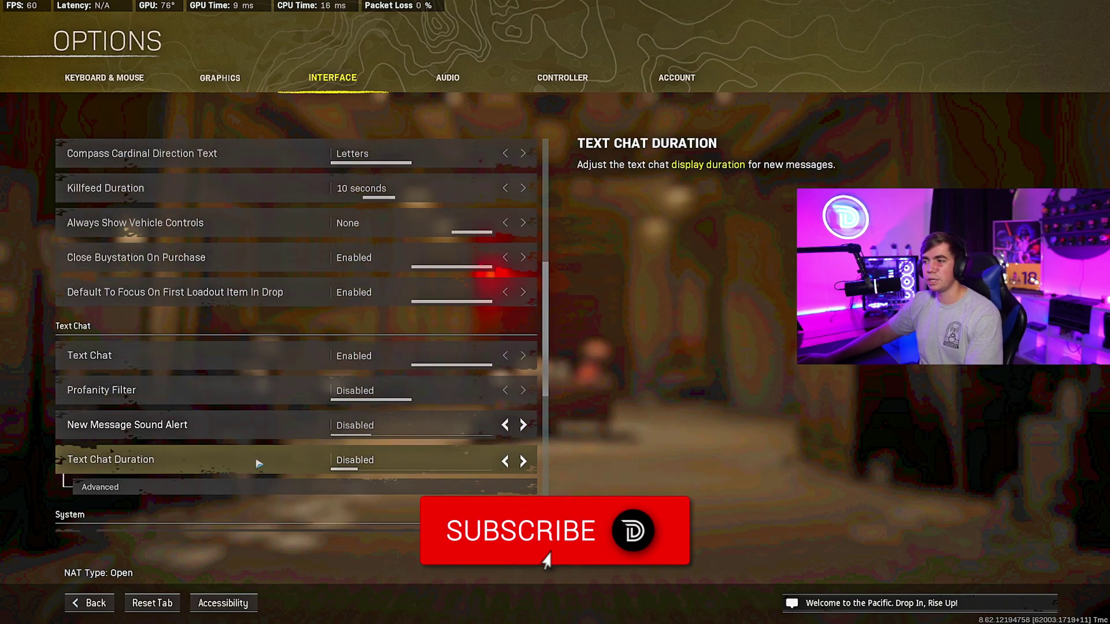
scroll(243, 462, "down", 5)
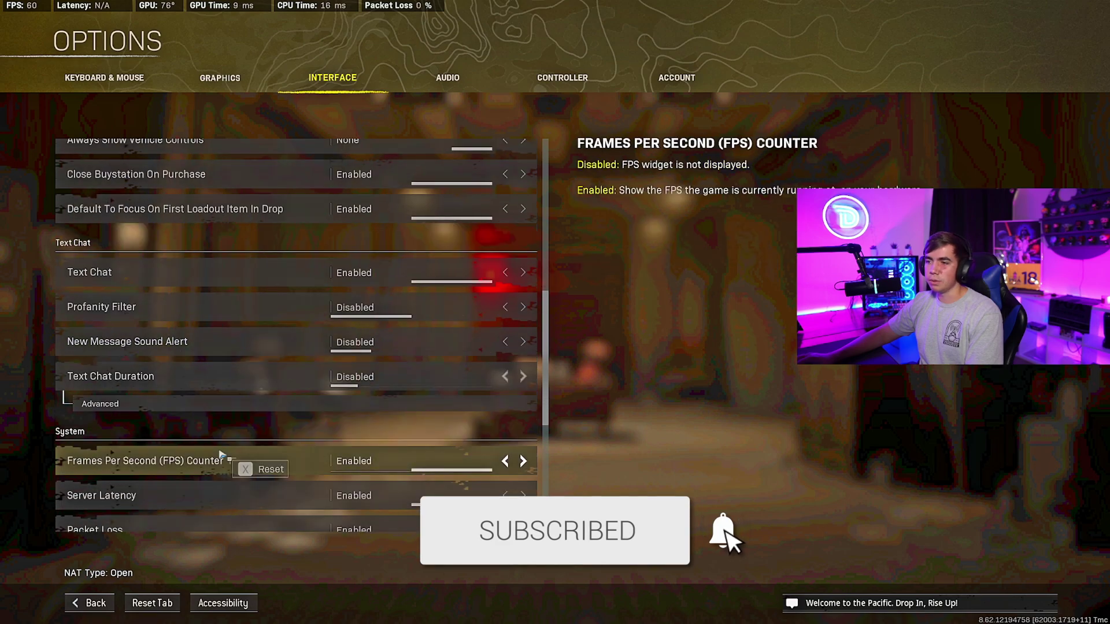
scroll(231, 485, "down", 1)
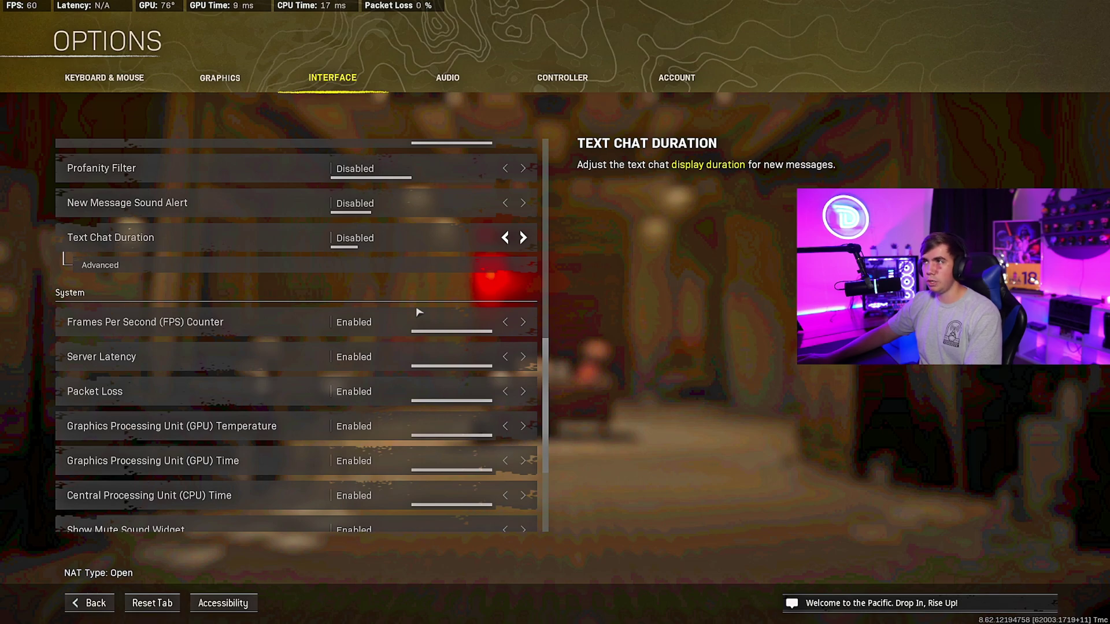
scroll(453, 463, "down", 5)
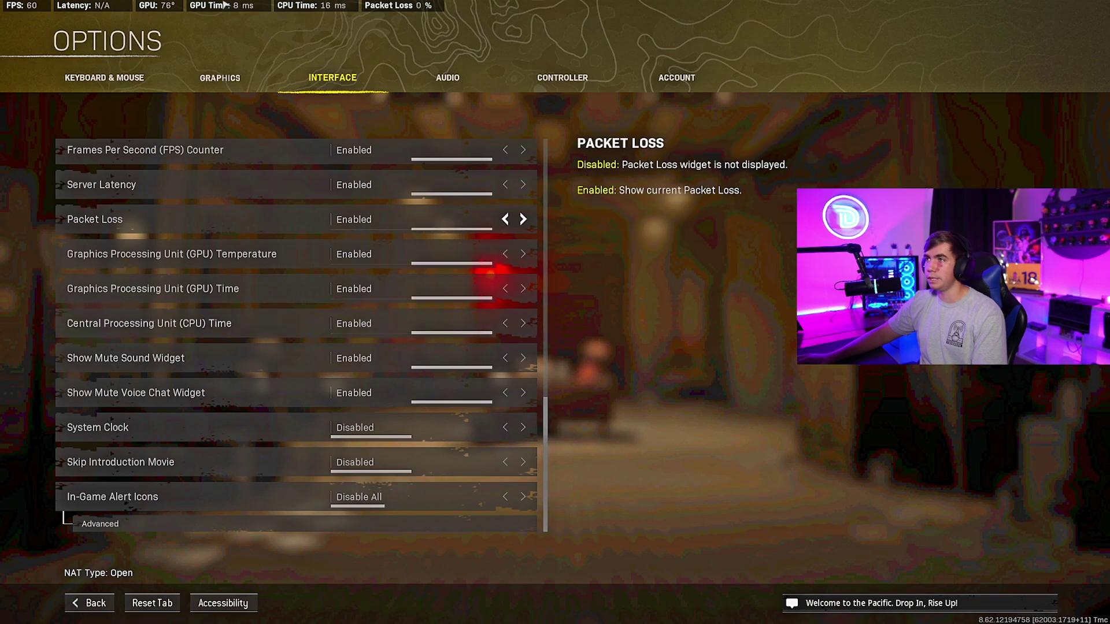
scroll(258, 429, "up", 1)
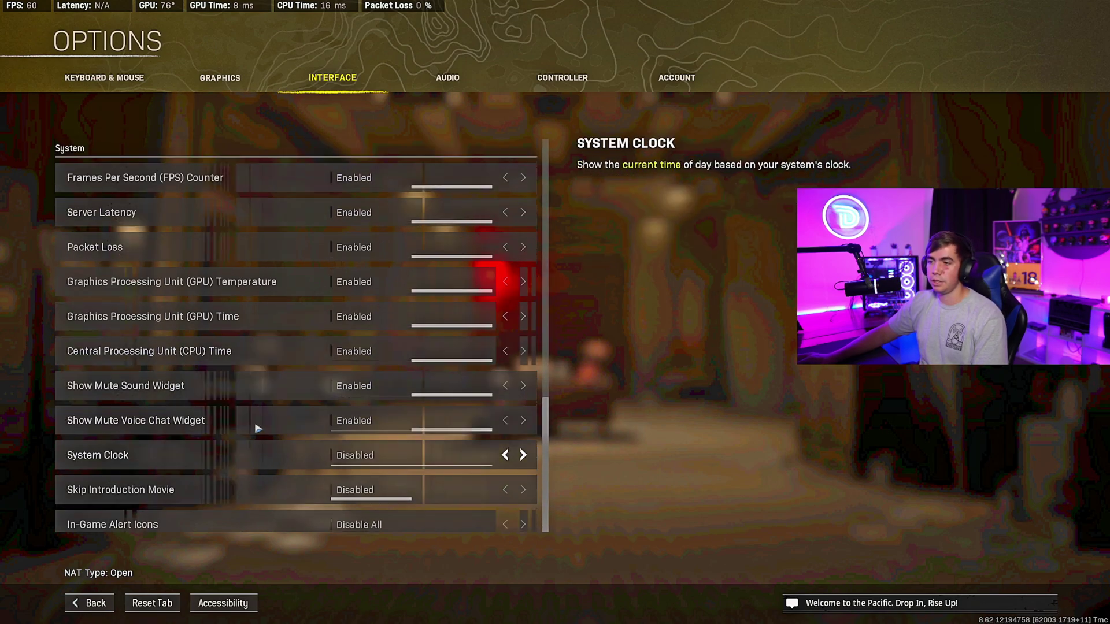
scroll(258, 428, "up", 20)
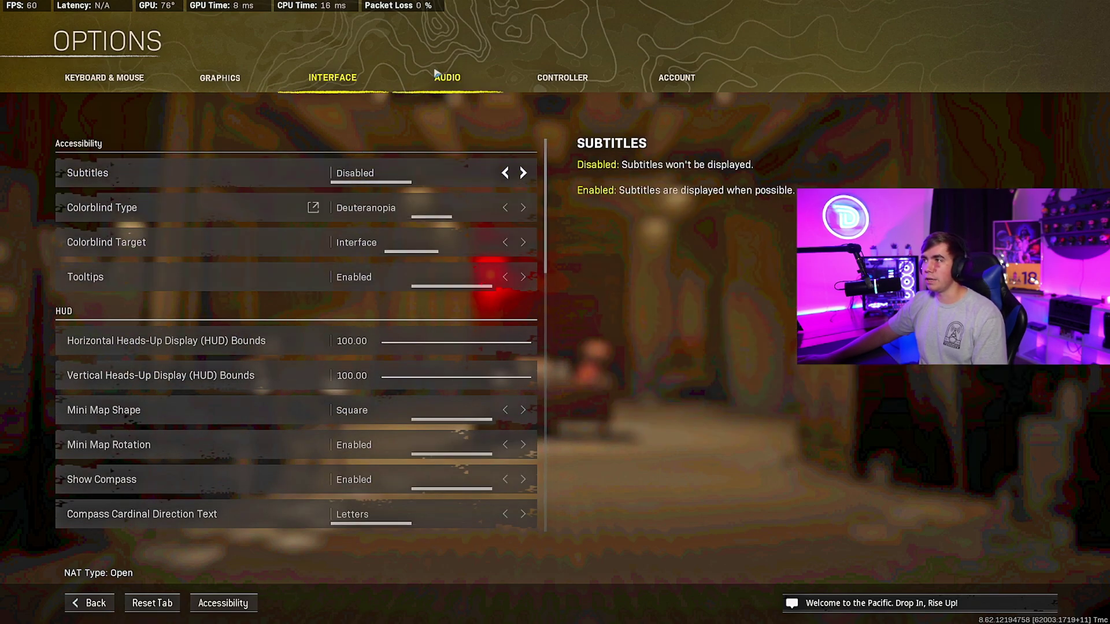
Examine the audio options for volumes, hit marker sounds, voice chat, microphone and War Tracks.
left_click(447, 82)
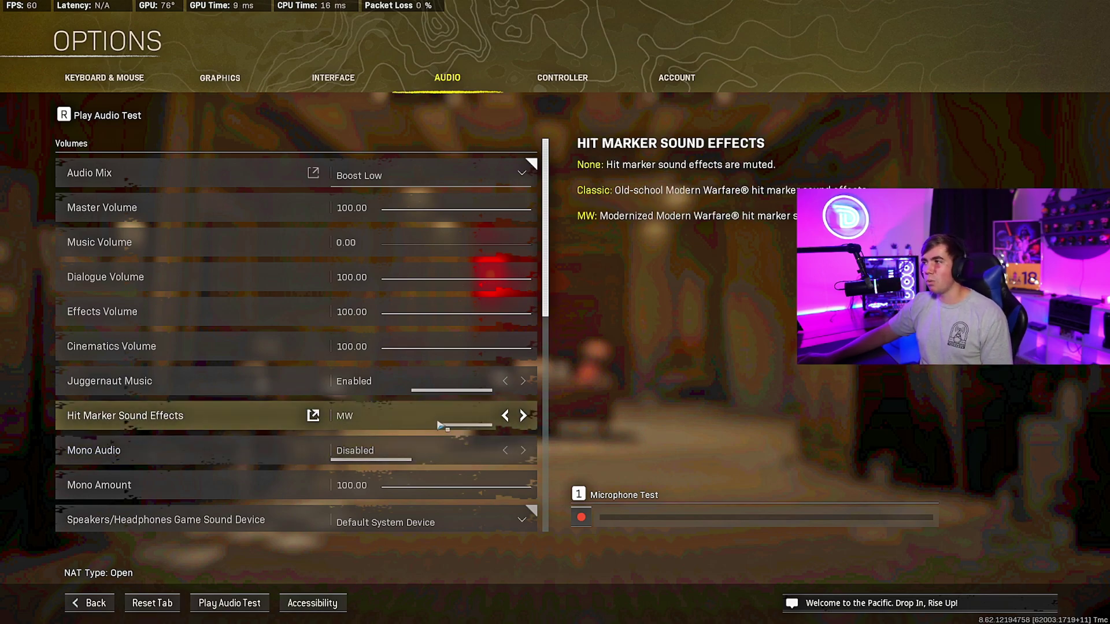
scroll(246, 457, "down", 3)
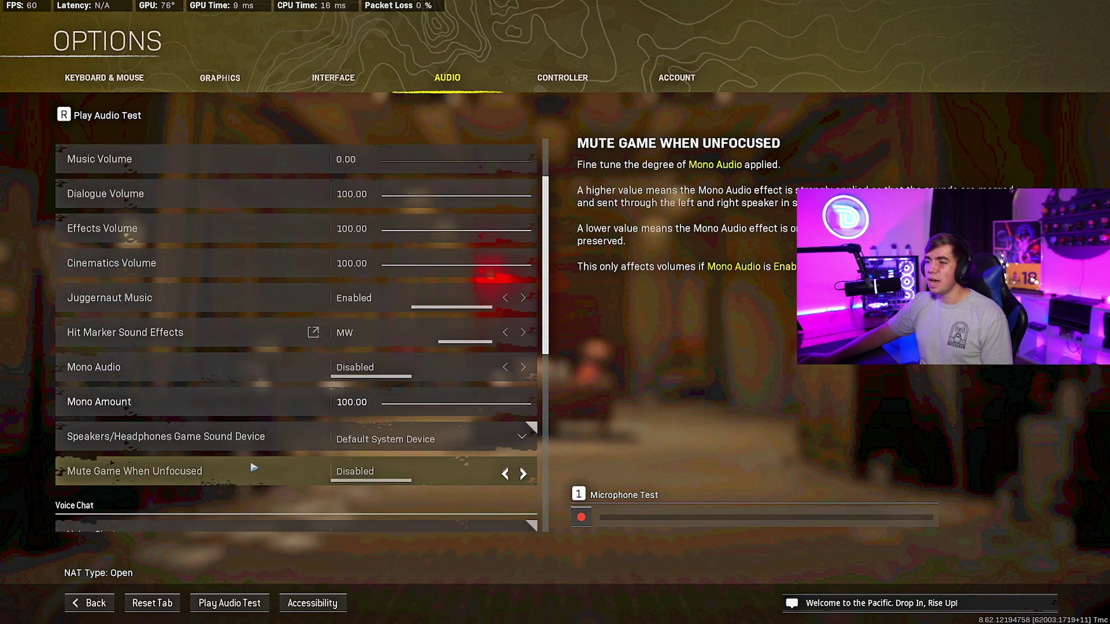
scroll(253, 467, "down", 4)
scroll(415, 456, "down", 3)
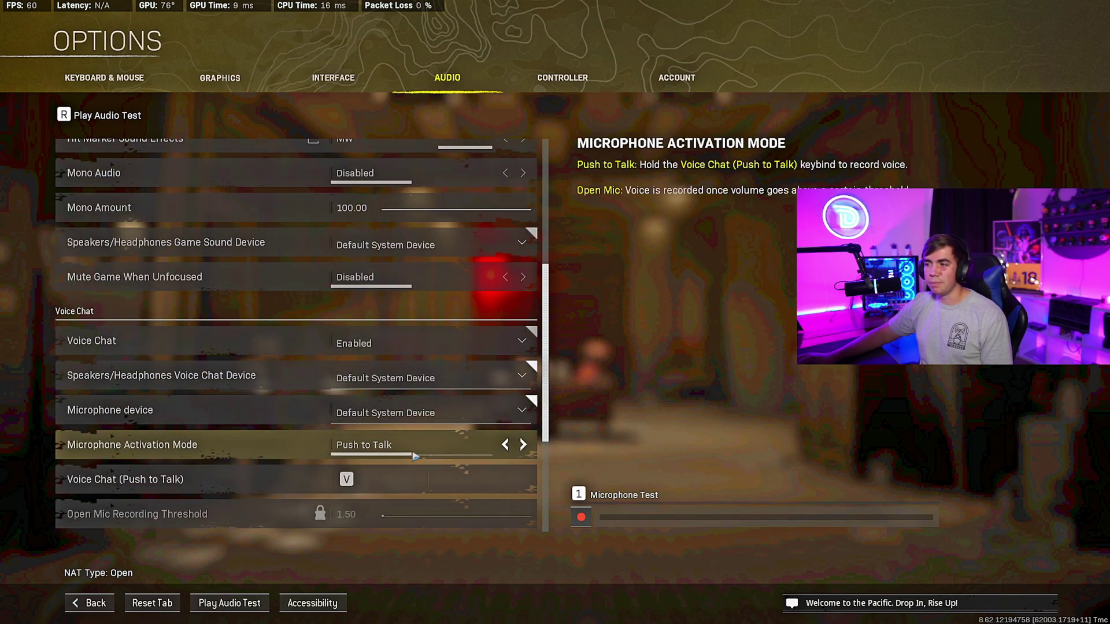
scroll(415, 456, "down", 1)
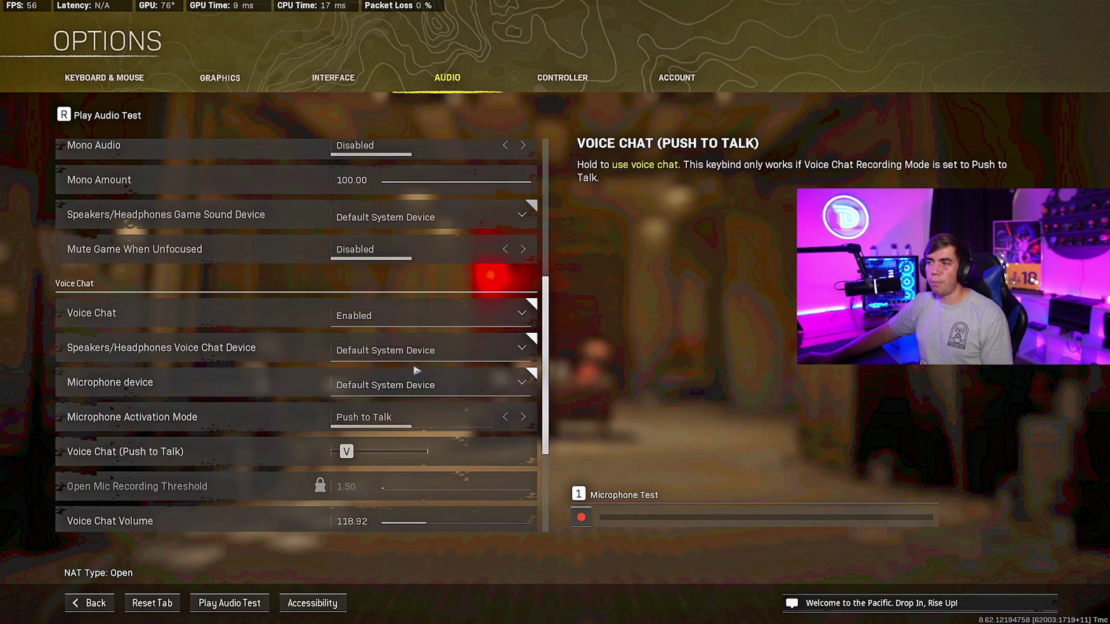
scroll(417, 405, "down", 3)
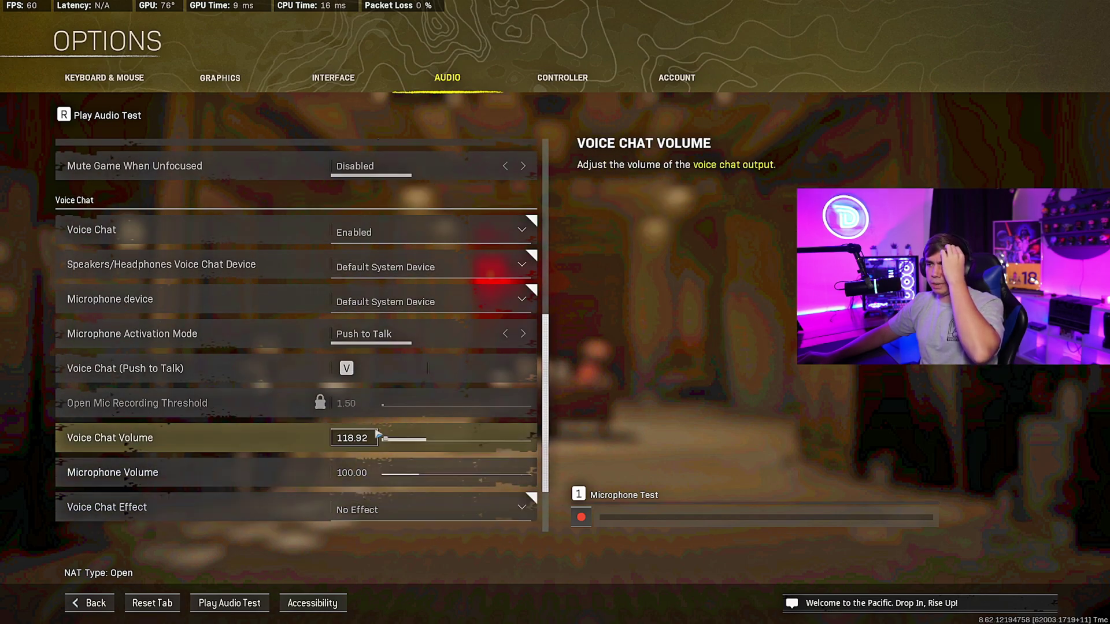
scroll(377, 435, "down", 3)
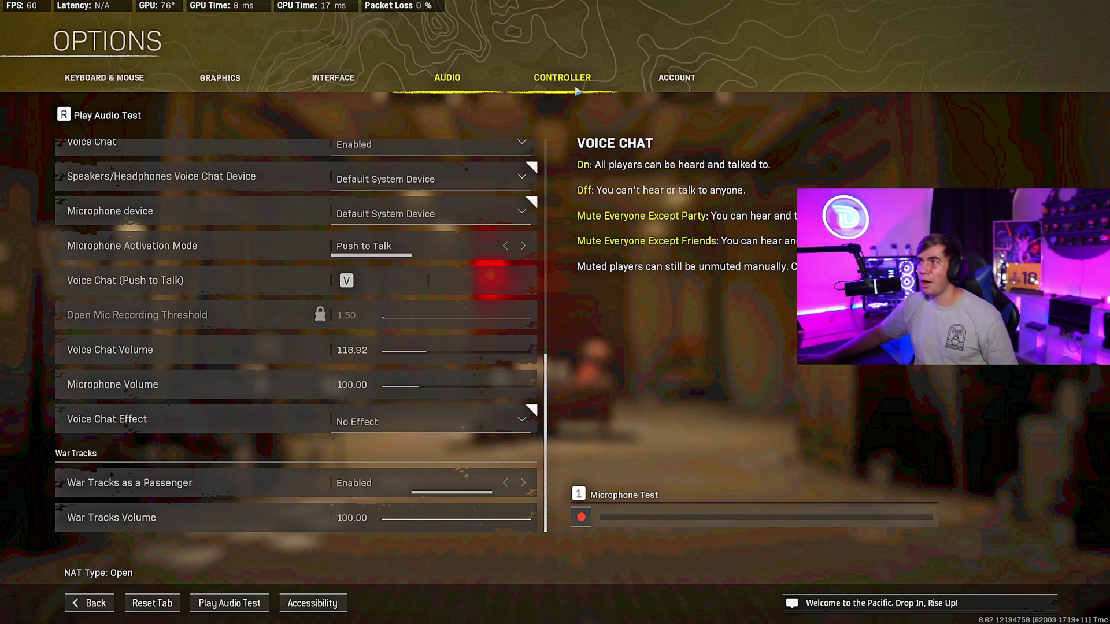
Leave the options and show the Battle Royale squad-size modes in the play menu.
left_click(102, 601)
left_click(243, 364)
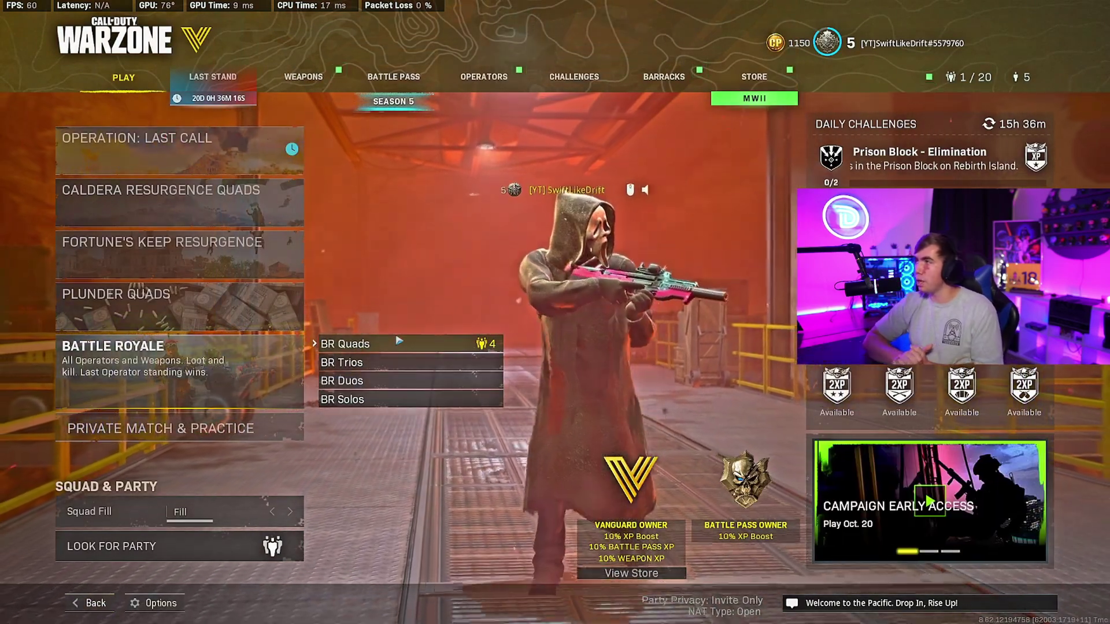